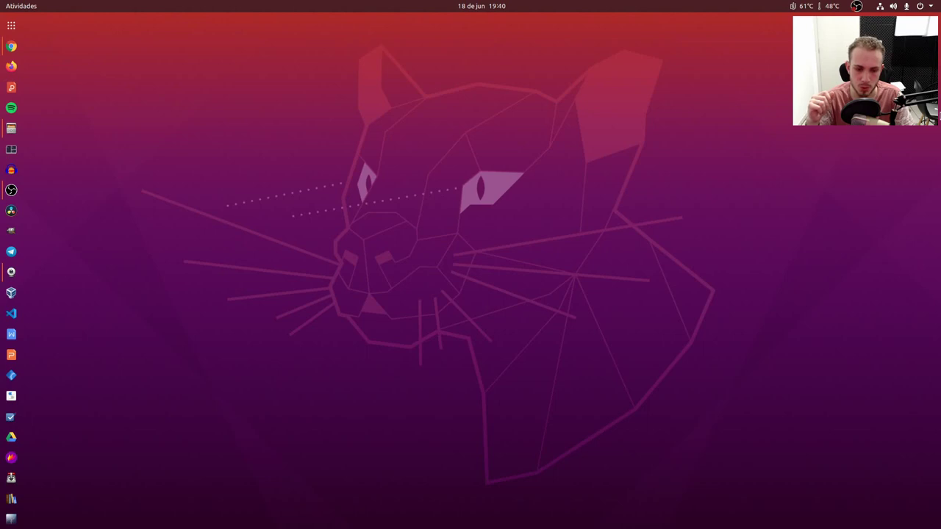
Switch to the Chrome window showing the AWS Management Console home page
key(alt+Tab)
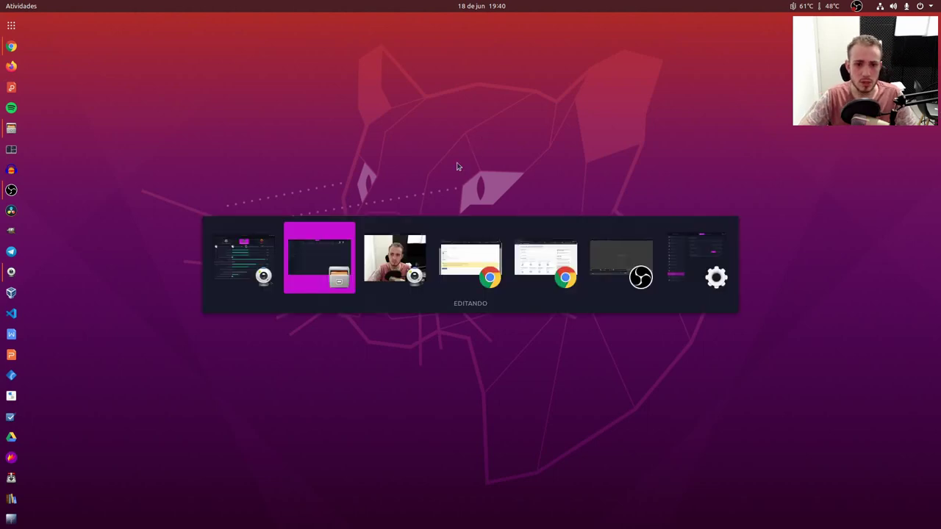
key(alt+shift+Tab)
click(517, 265)
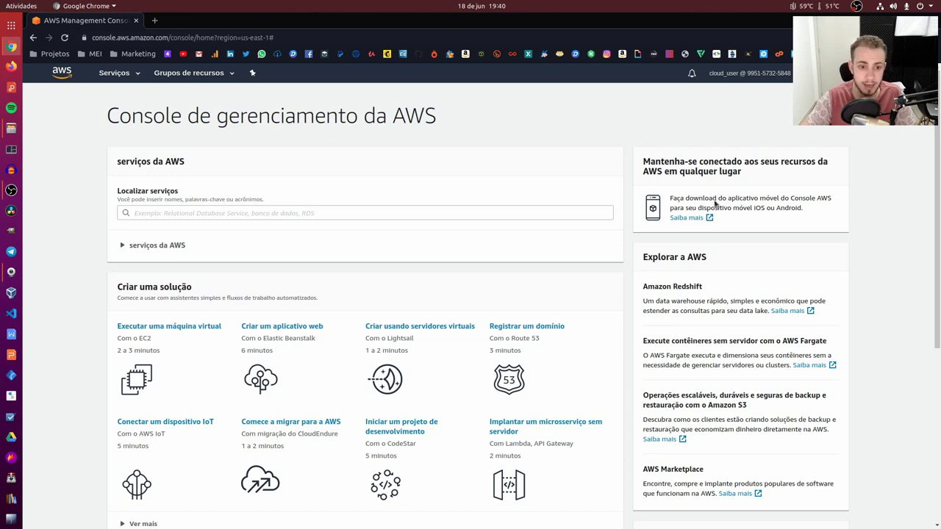
key(alt+Tab)
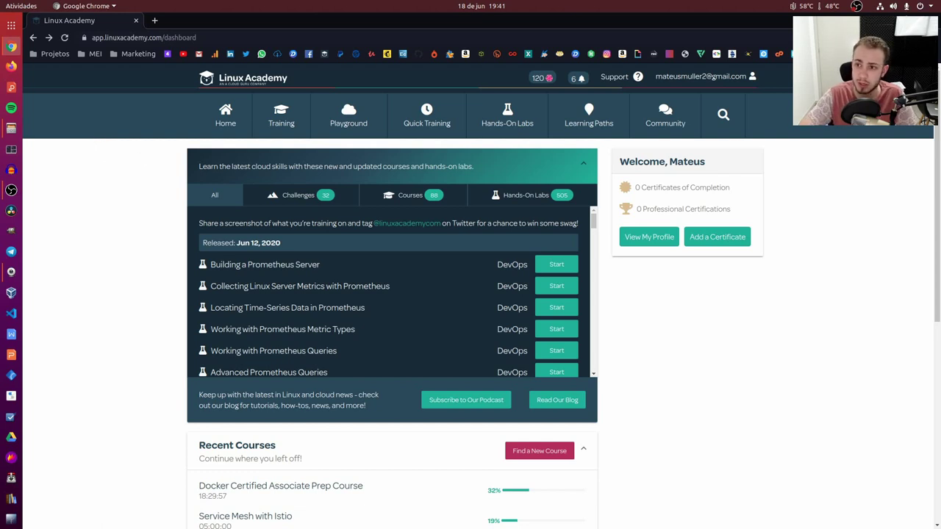
key(alt+Tab)
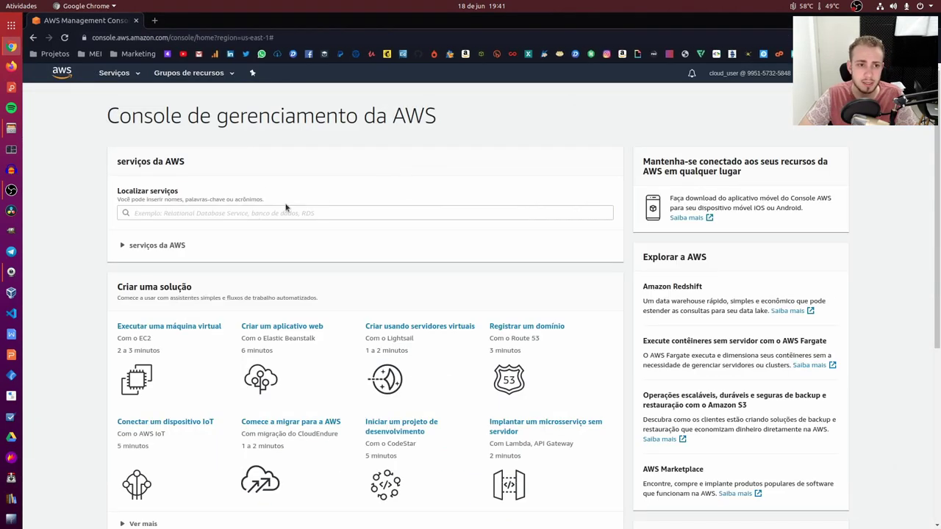
Change the display language of the AWS console to English (US)
scroll(268, 255, down, 4)
scroll(324, 250, up, 2)
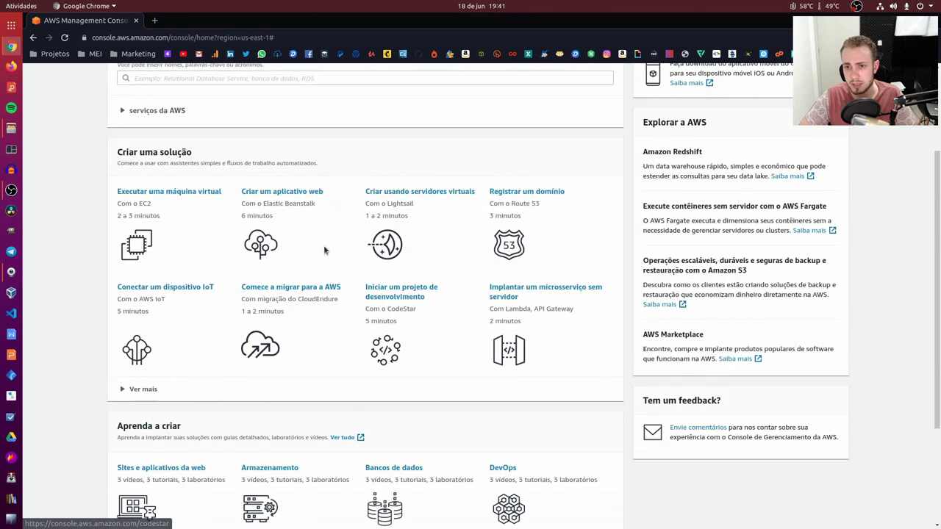
scroll(324, 250, up, 3)
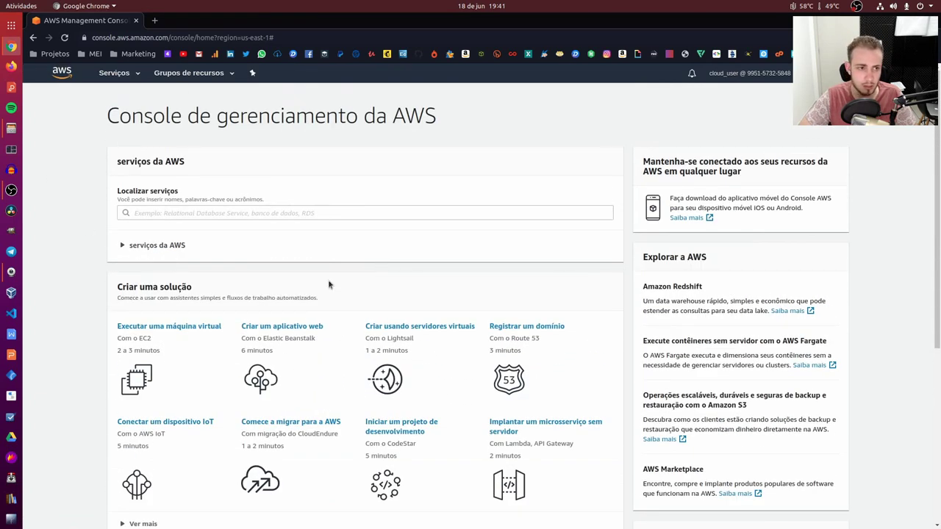
scroll(493, 275, down, 1)
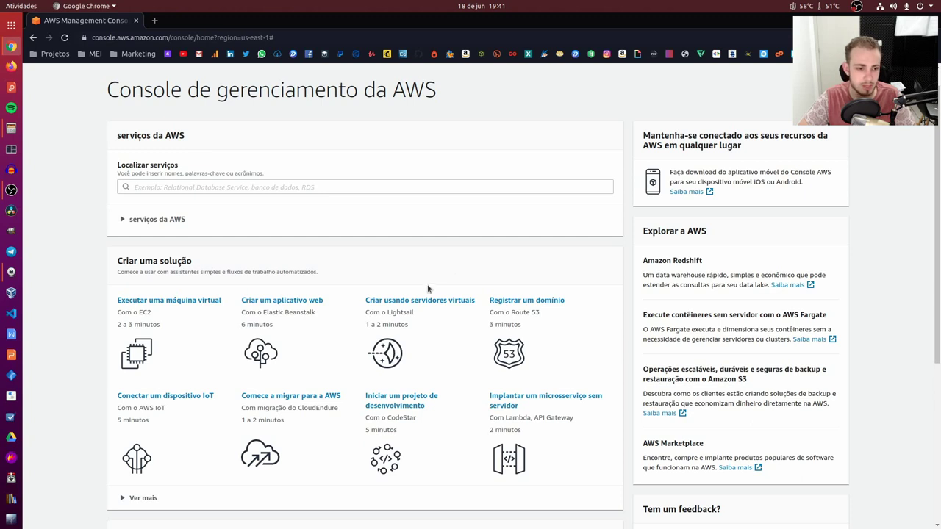
scroll(203, 392, down, 5)
click(128, 521)
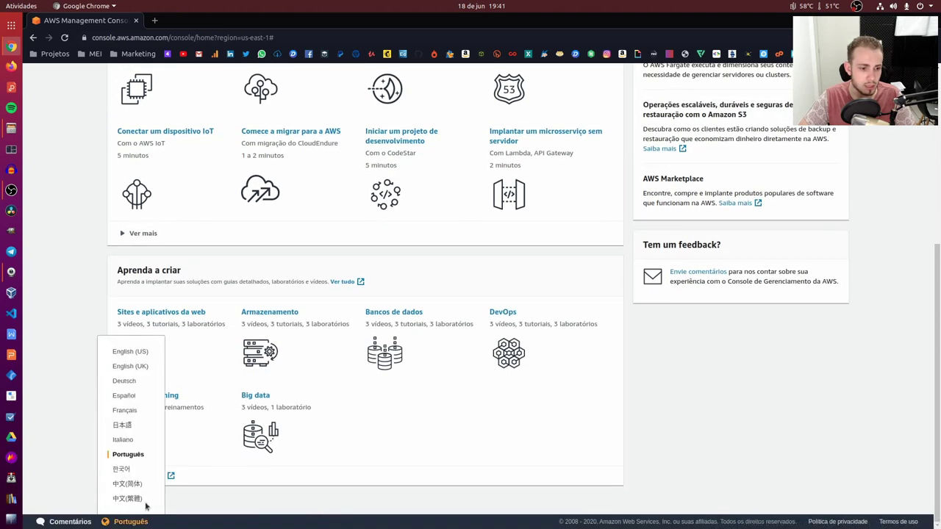
click(121, 352)
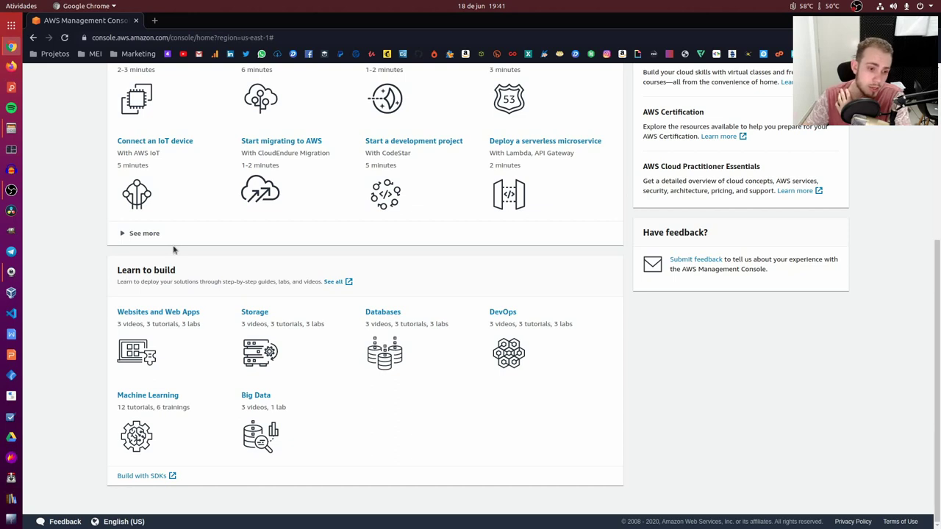
scroll(343, 272, up, 5)
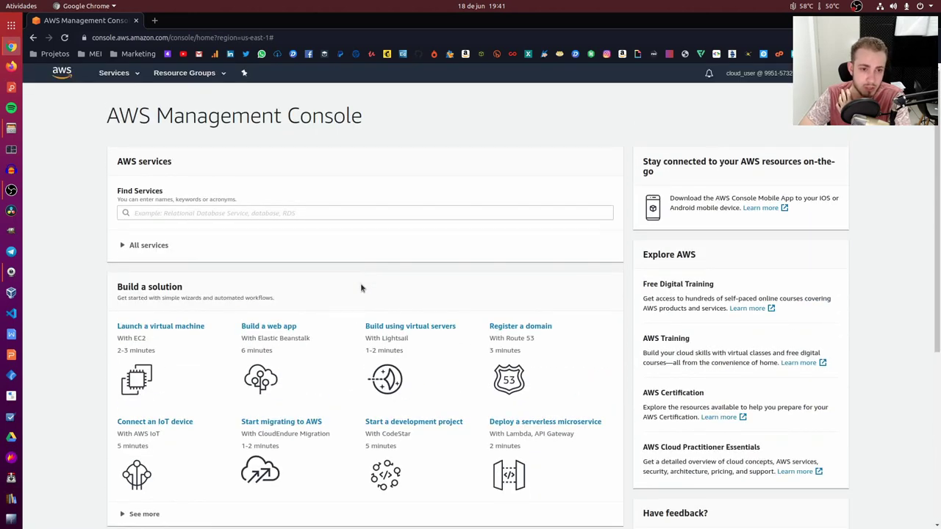
Find the EC2 service and open its Key Pairs page
click(319, 216)
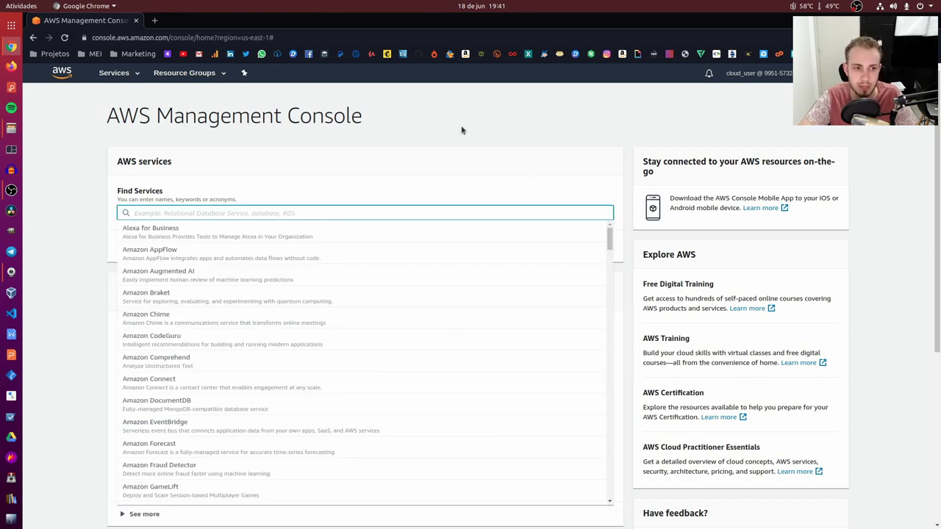
text(ec2)
key(Return)
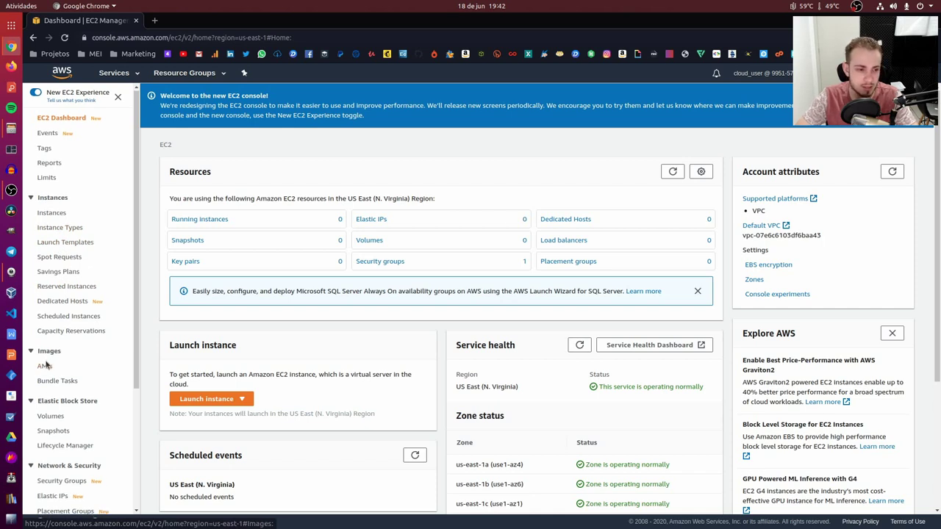
scroll(45, 362, down, 4)
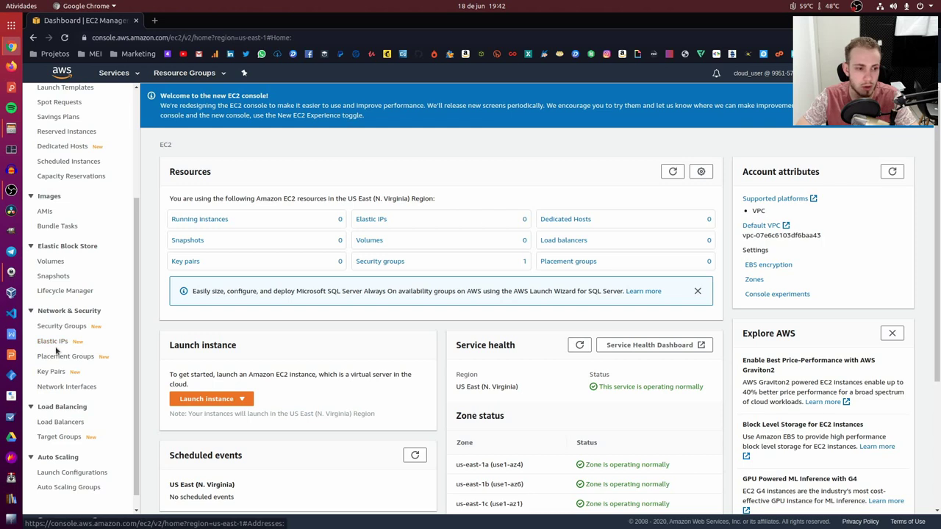
click(51, 373)
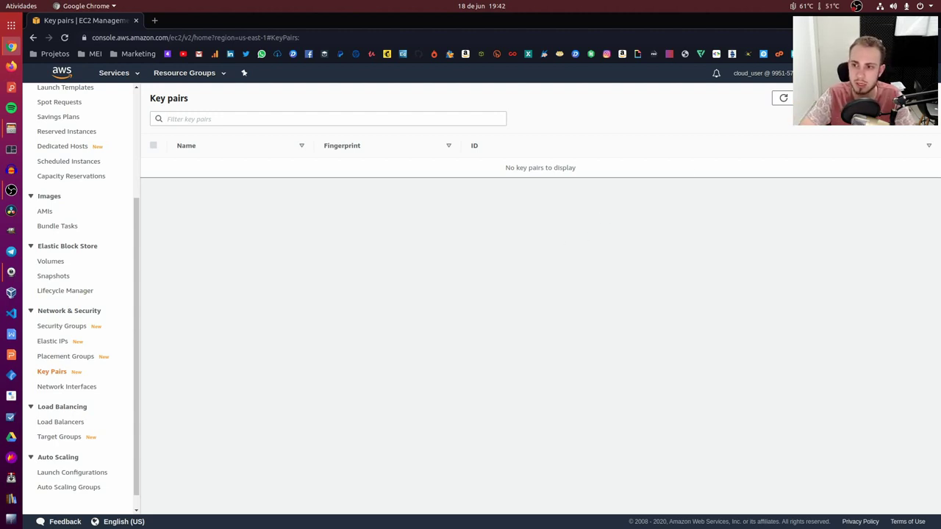
Create a key pair named teste in the pem file format
click(881, 98)
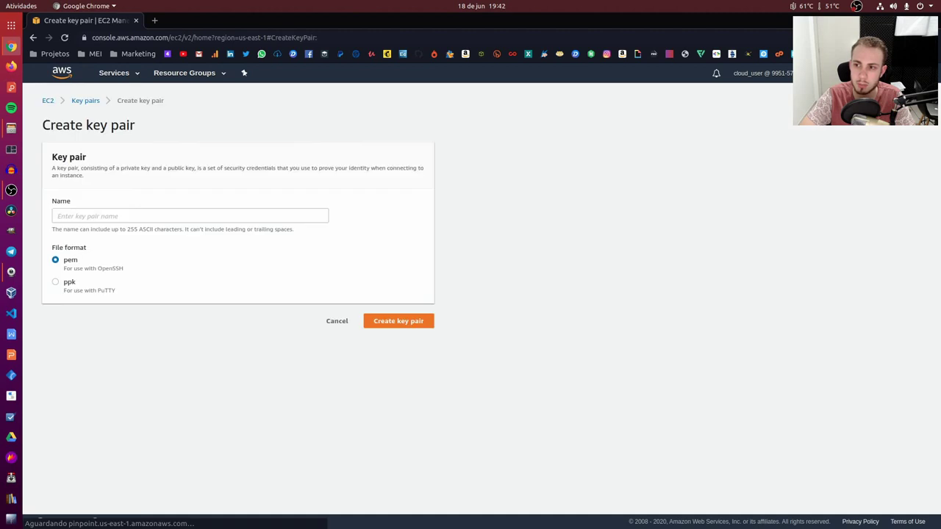
click(169, 218)
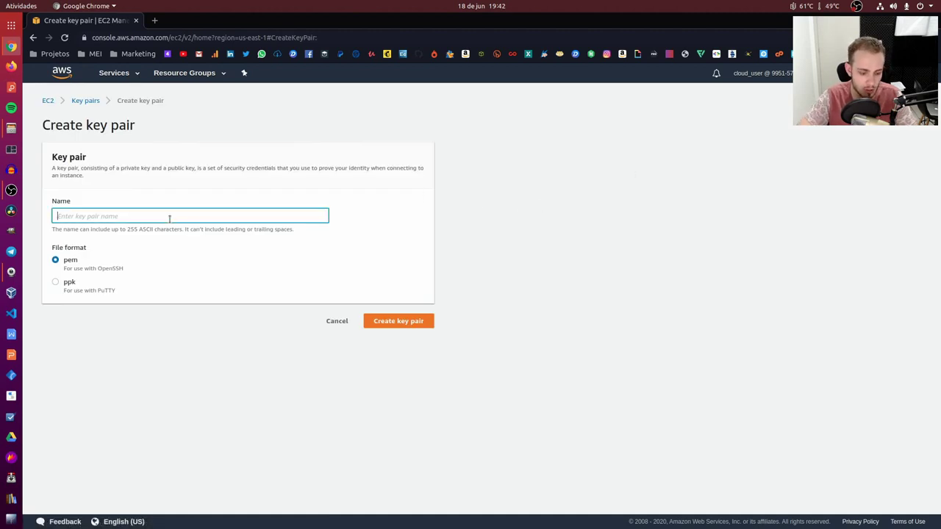
text(teste)
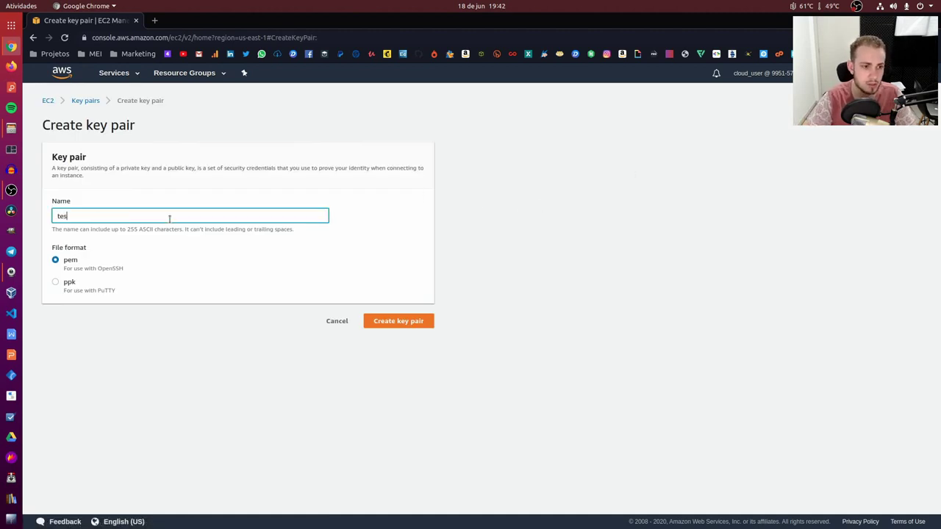
click(403, 322)
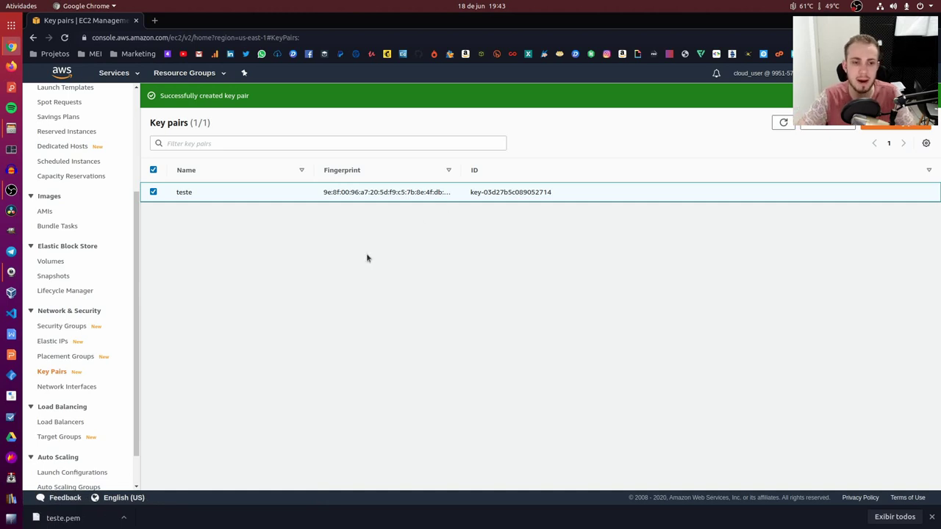
Open the downloaded teste.pem file with gedit and examine the RSA private key text it contains
click(55, 520)
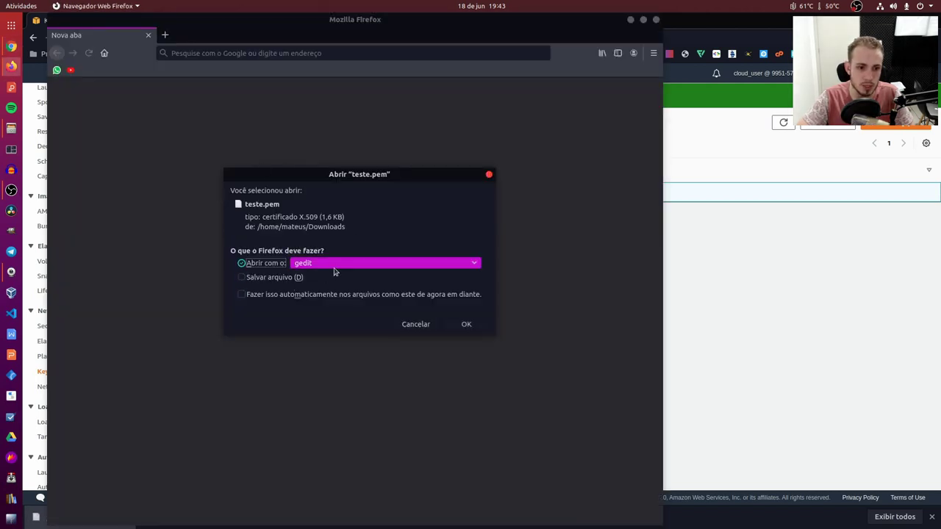
click(460, 327)
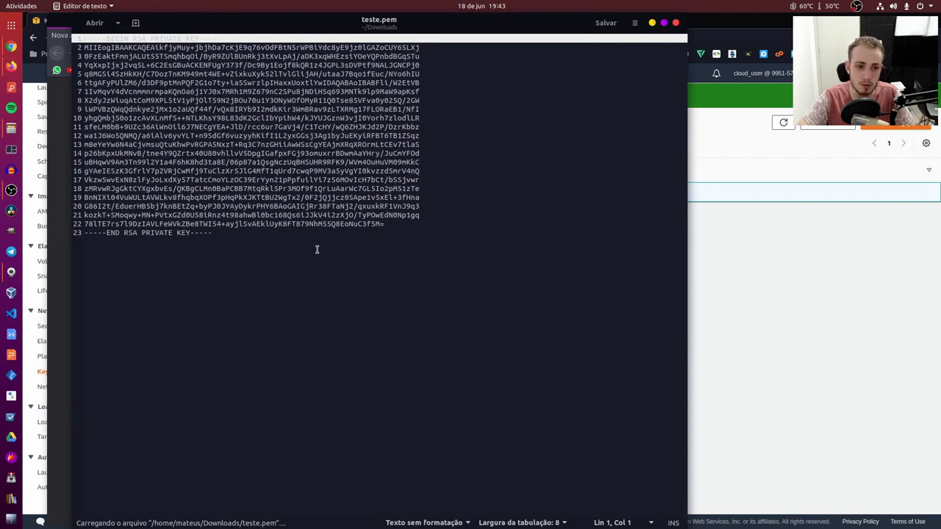
drag(314, 247, 77, 38)
click(445, 212)
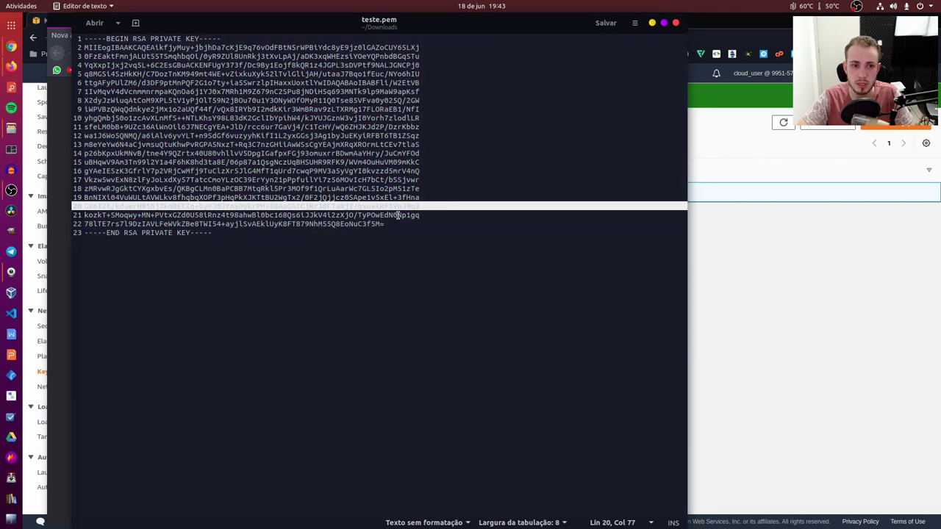
key(Down)
key(Down)
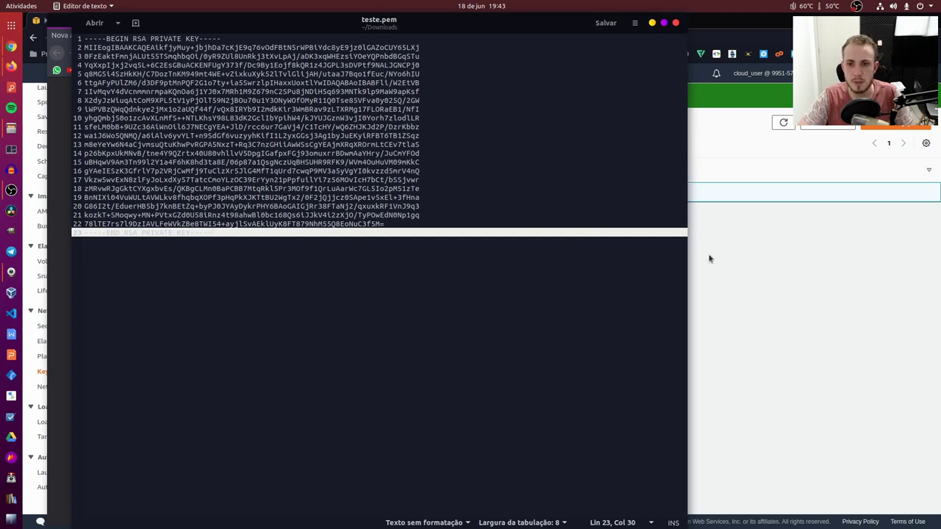
click(744, 268)
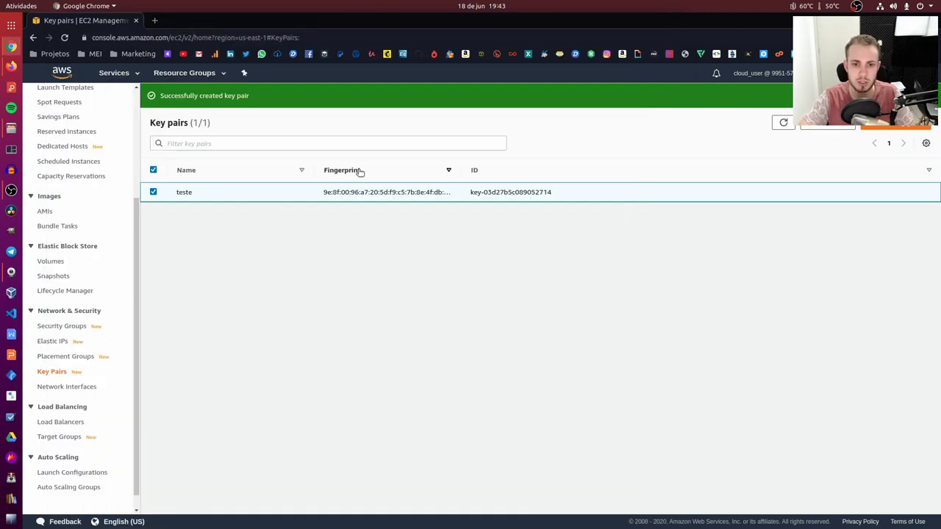
key(alt+Tab)
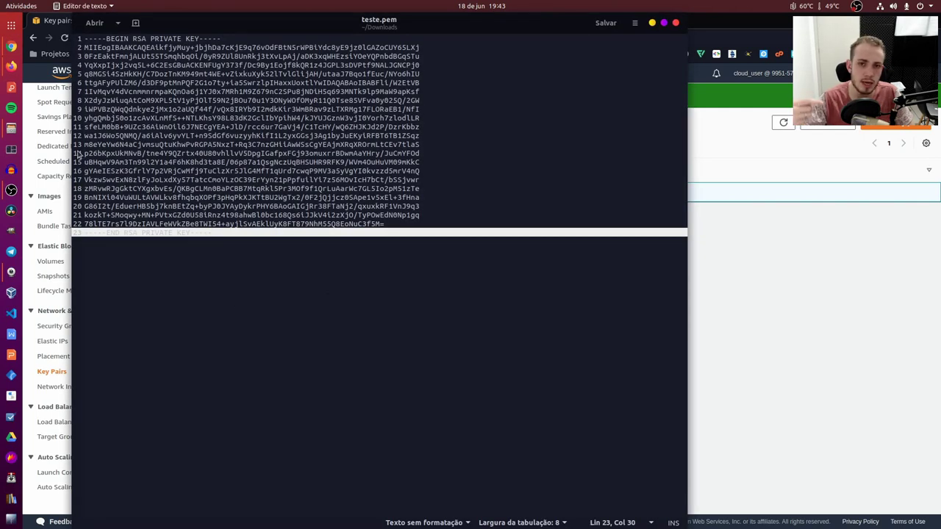
click(652, 22)
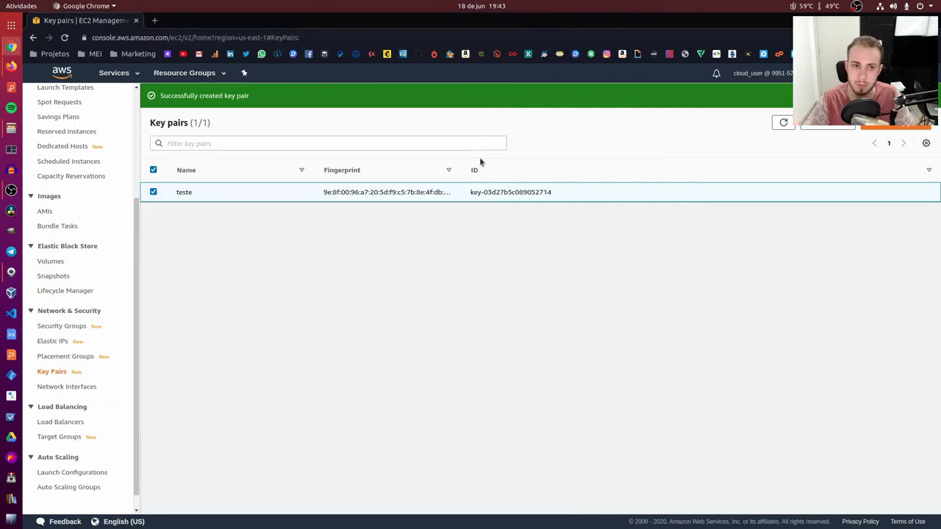
Open a Tilix terminal, maximise its window and enlarge the text
click(11, 149)
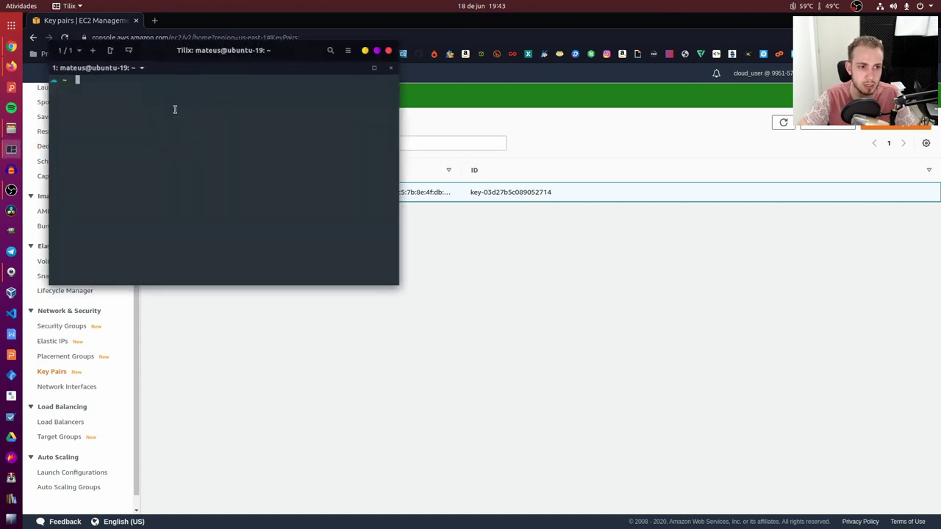
double_click(165, 46)
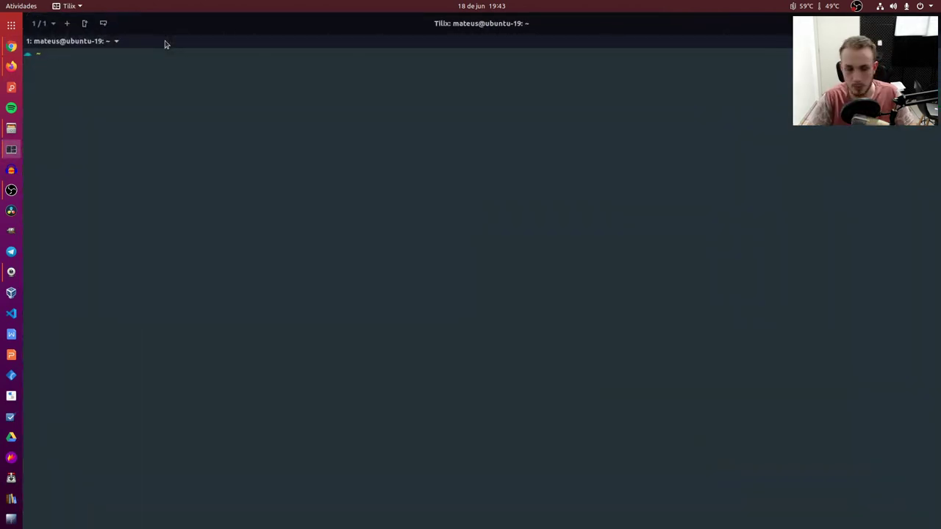
key(ctrl+plus)
key(ctrl+plus)
key(ctrl+plus)
Print the public key with cat .ssh/id_rsa.pub and select the entire key text
text(cat)
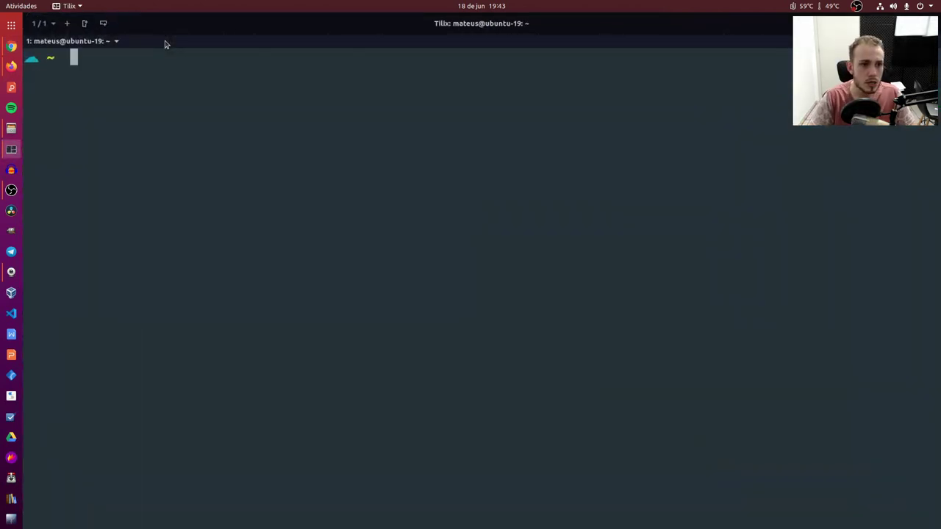
text( .ssh)
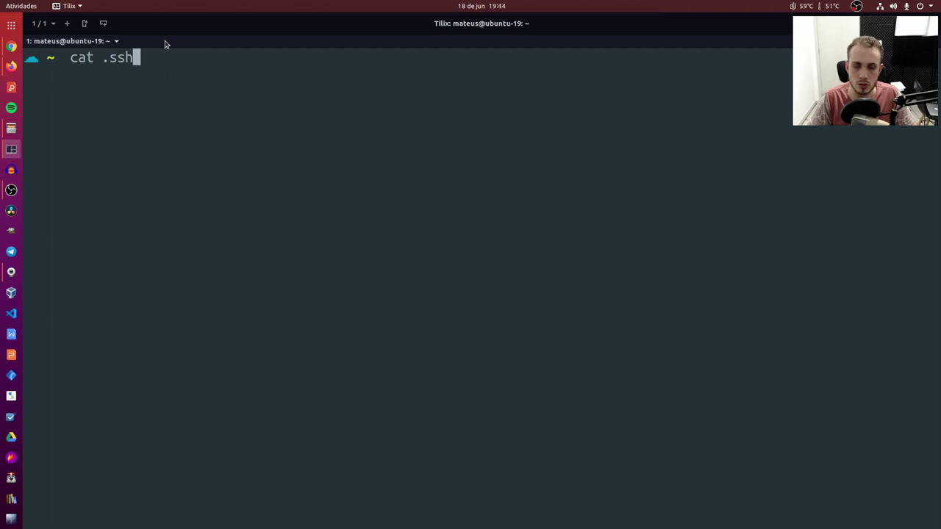
text(/id_rsa)
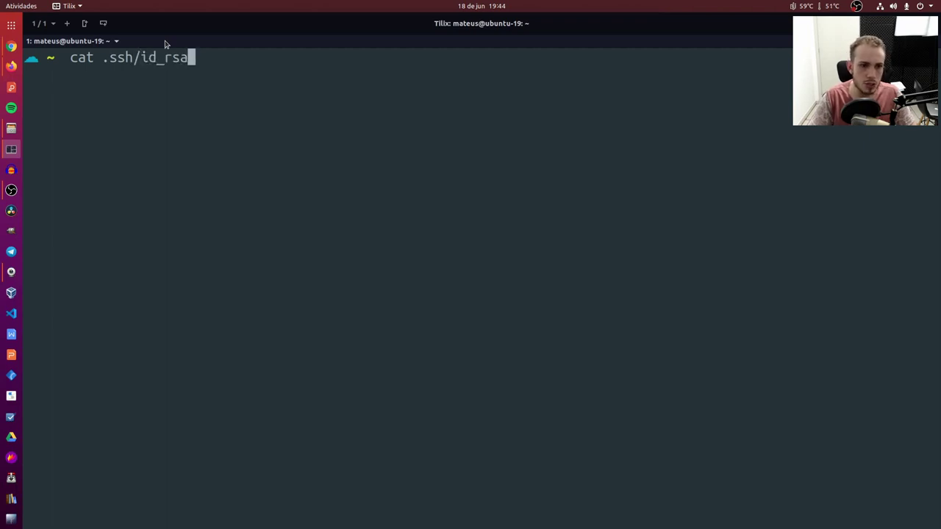
text(.pub)
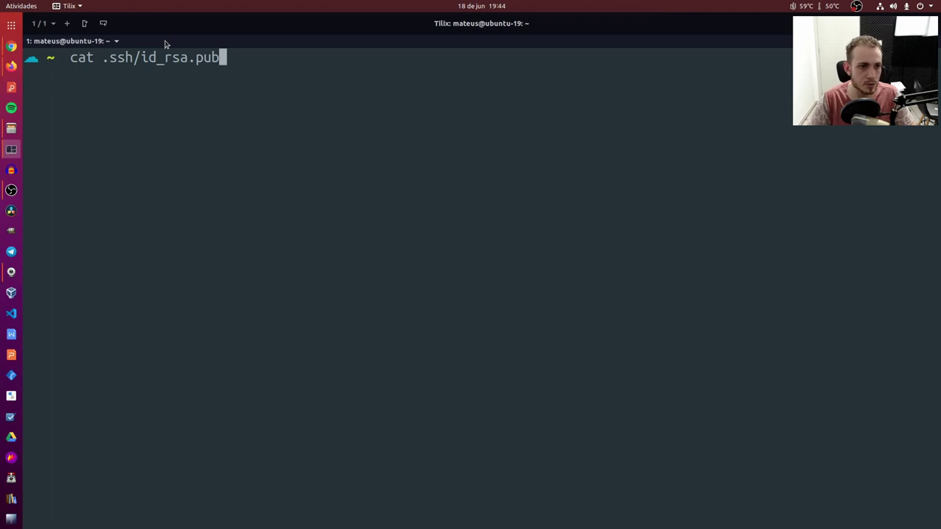
key(Return)
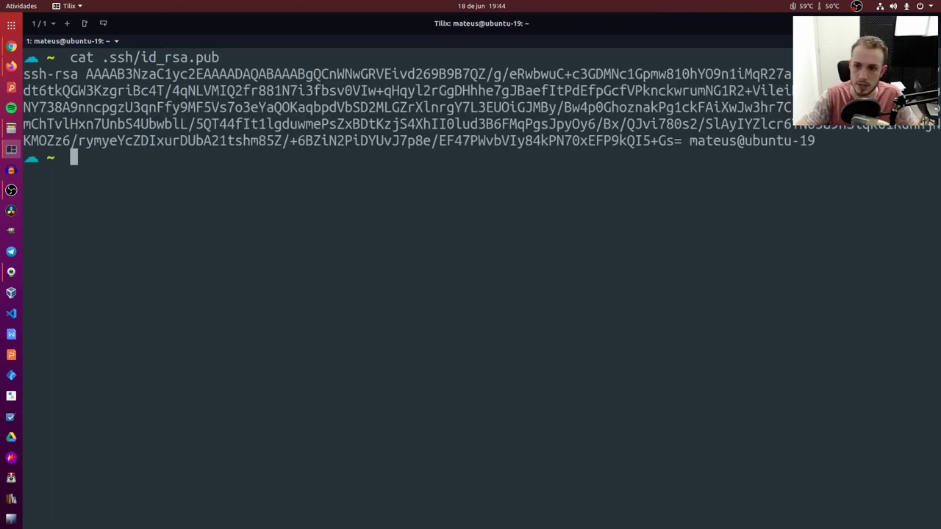
drag(814, 140, 6, 79)
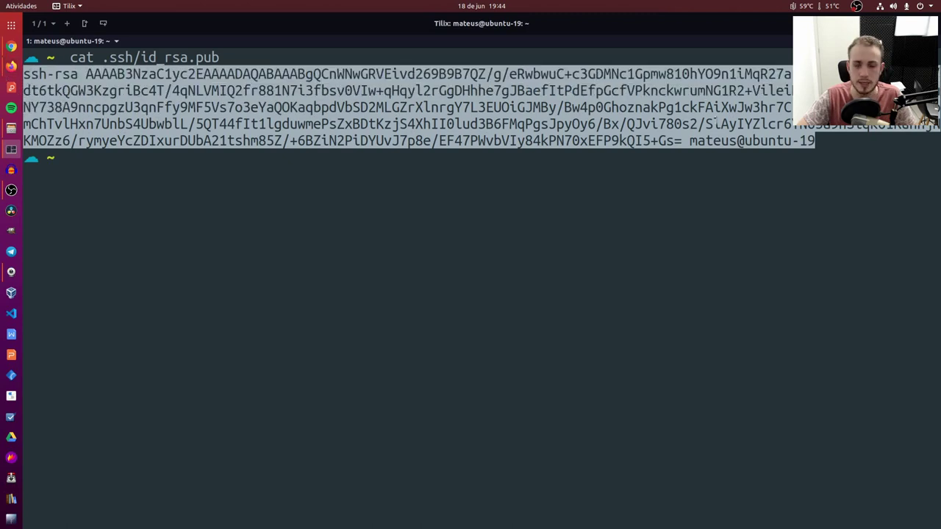
Return to the EC2 console in Chrome and import a key pair from the copied public key, filling in the key pair name
key(alt+Tab)
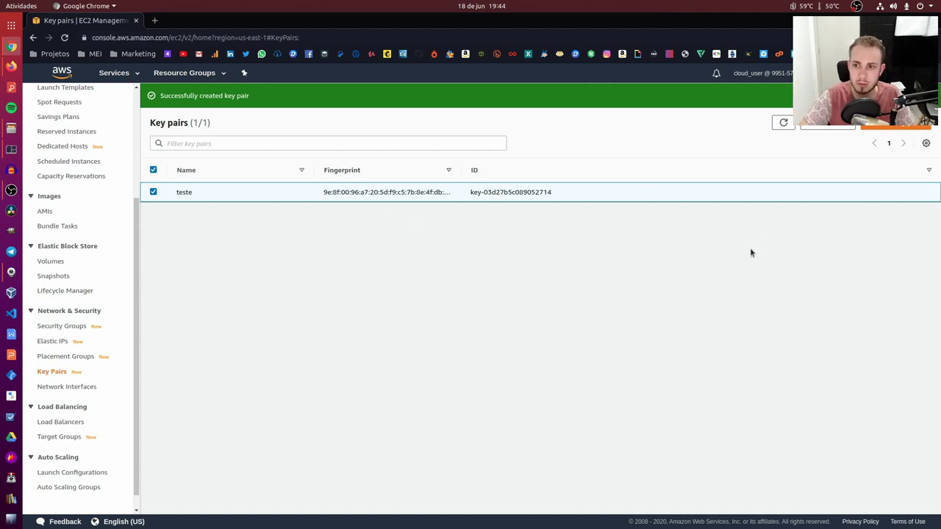
click(828, 123)
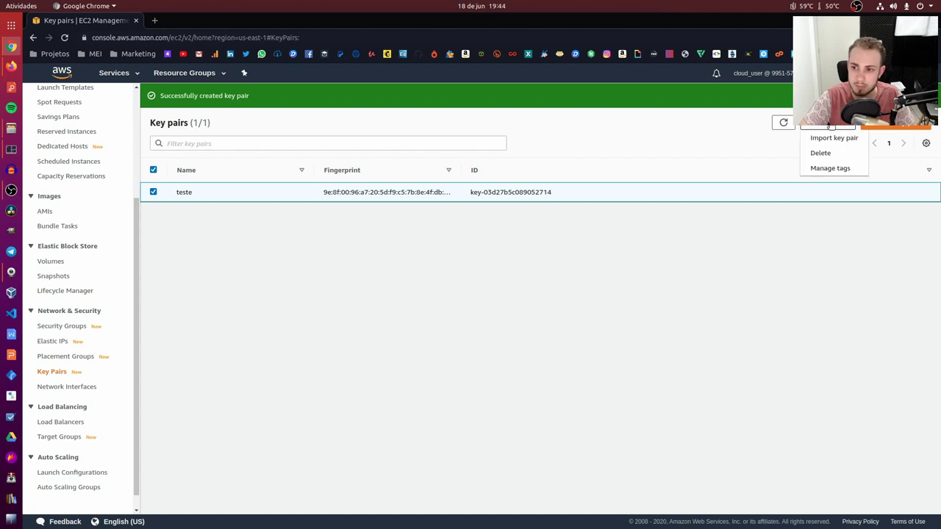
click(832, 138)
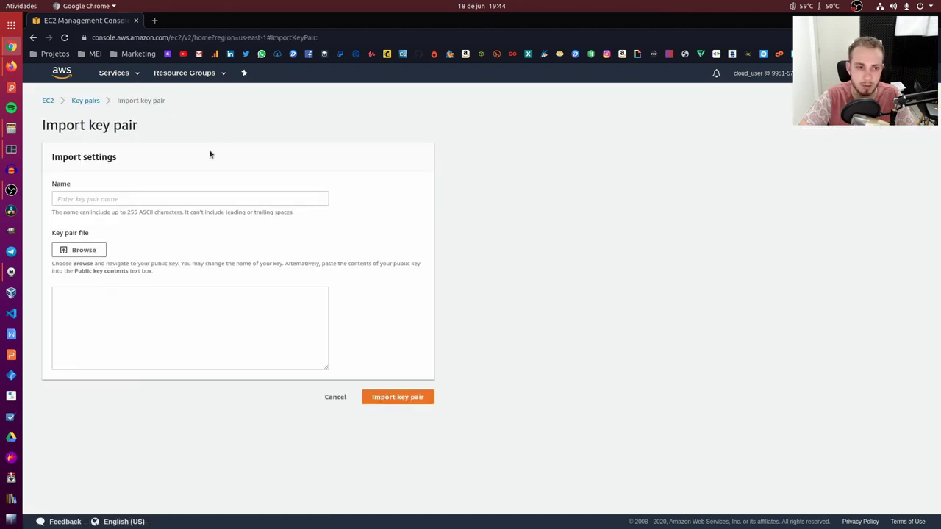
click(141, 321)
key(ctrl+v)
scroll(144, 318, up, 2)
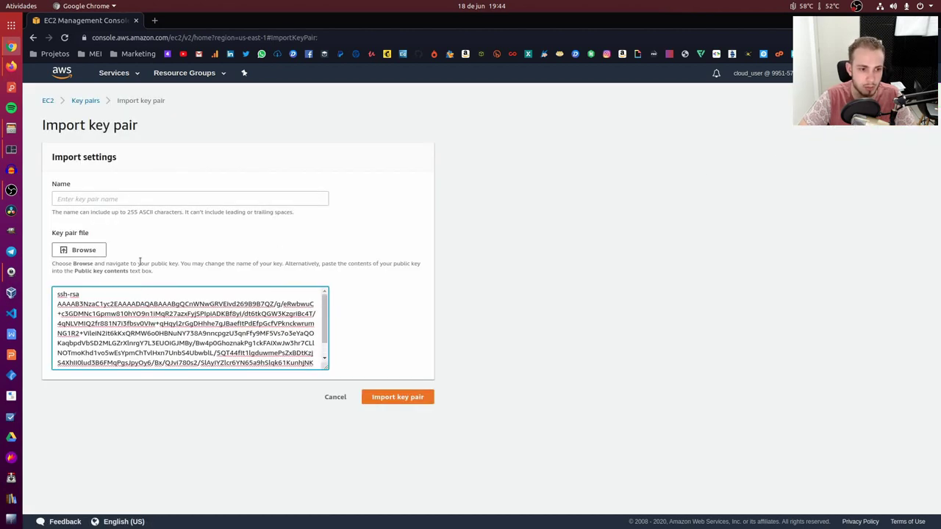
click(133, 202)
text(mateus-mm)
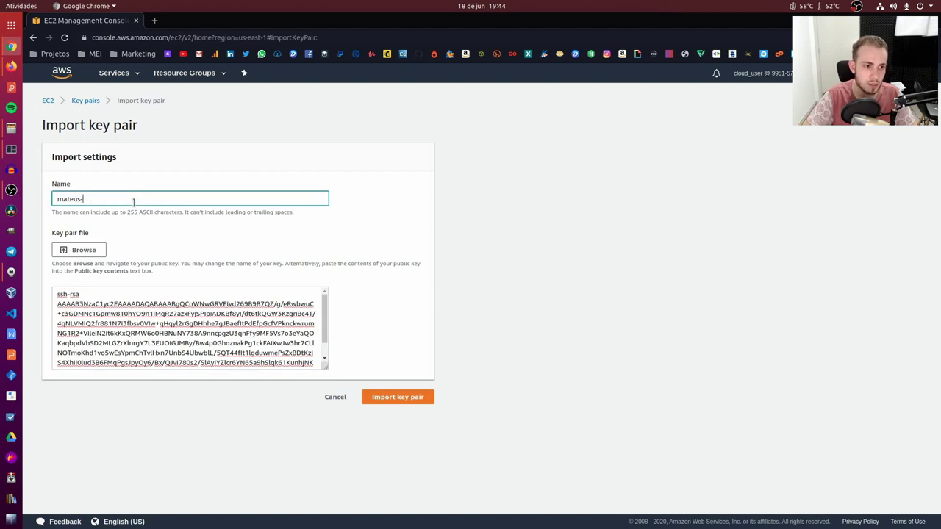
click(407, 396)
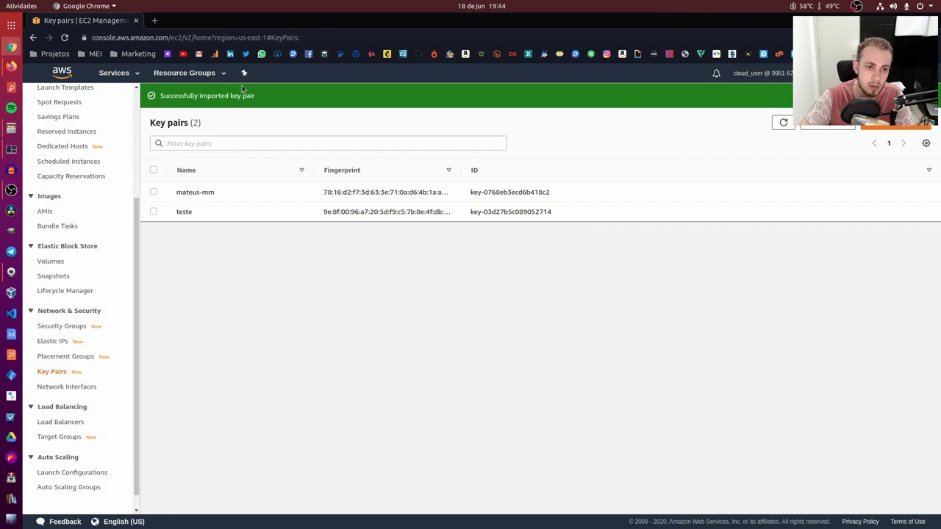
drag(323, 192, 551, 193)
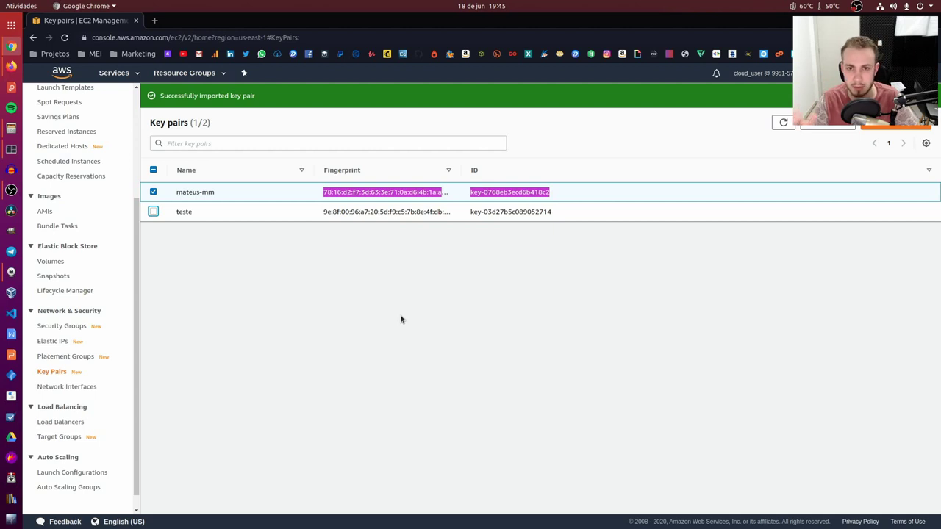
Switch to the Tilix terminal, list the home and .ssh folders with ls, and highlight the id_rsa file
key(alt+Tab)
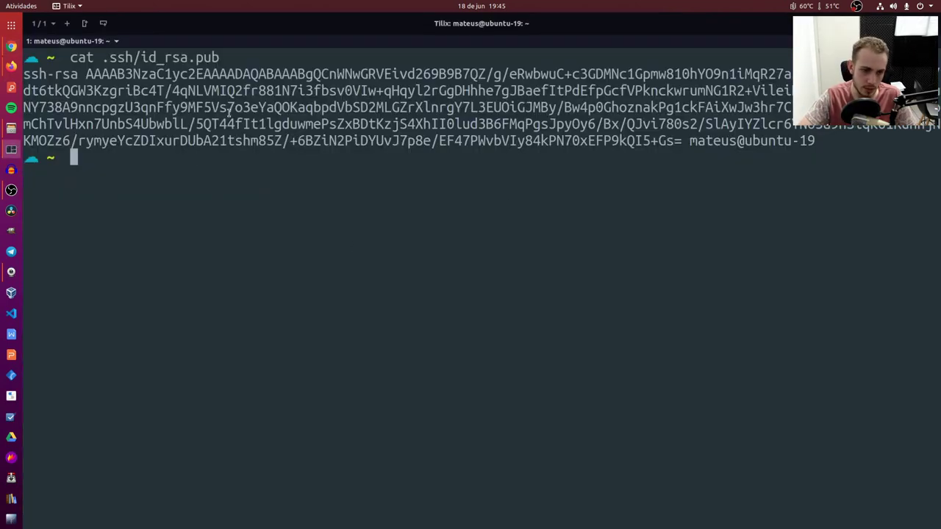
text(ls)
key(Return)
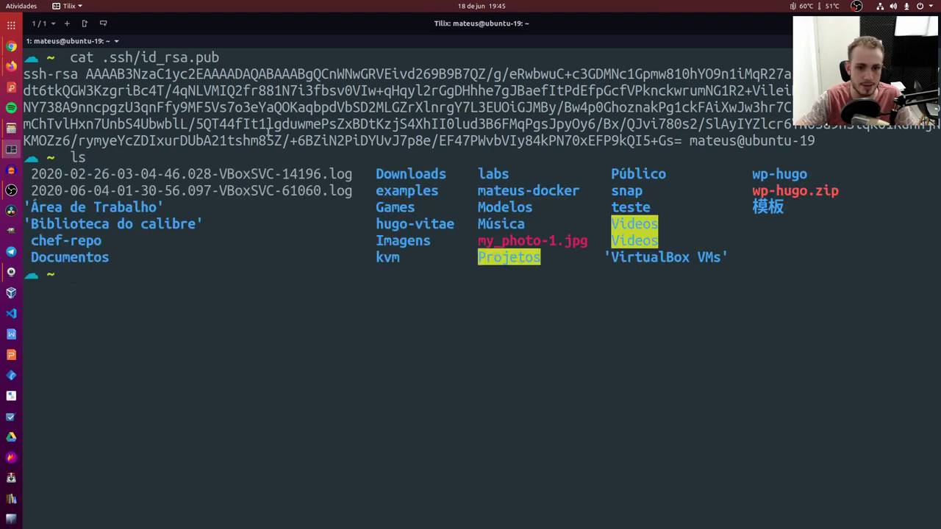
text(ls .ssh)
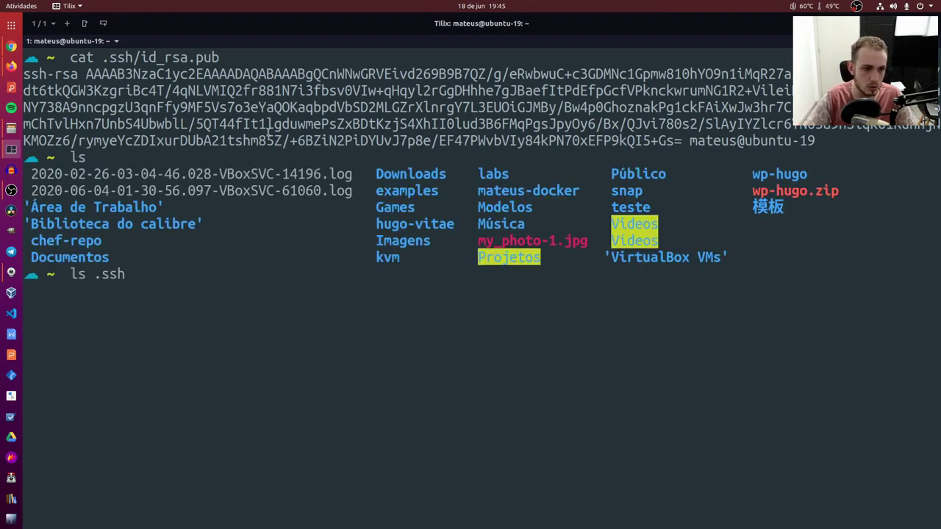
key(Return)
double_click(249, 290)
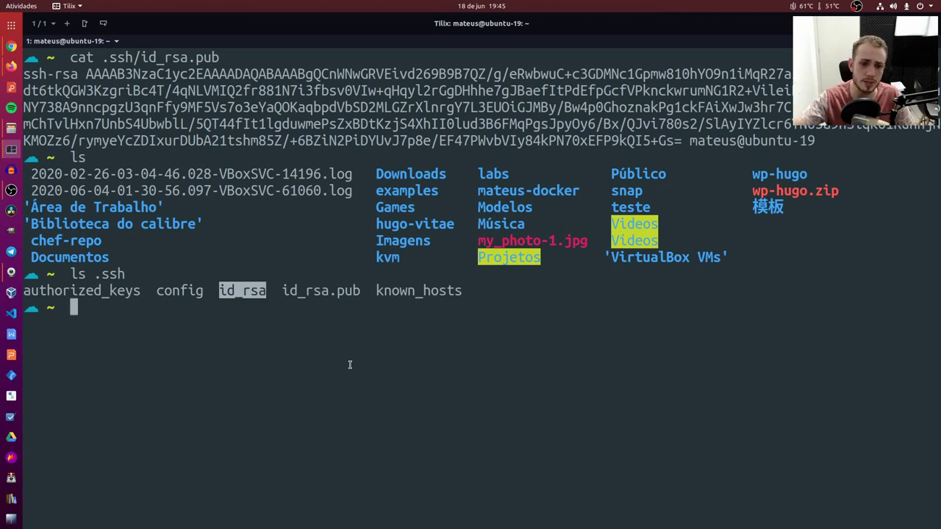
Go back to Chrome and start launching an EC2 instance from the Ubuntu Server 18.04 LTS (HVM), SSD Volume Type image, 64-bit (x86)
key(alt+Tab)
click(536, 266)
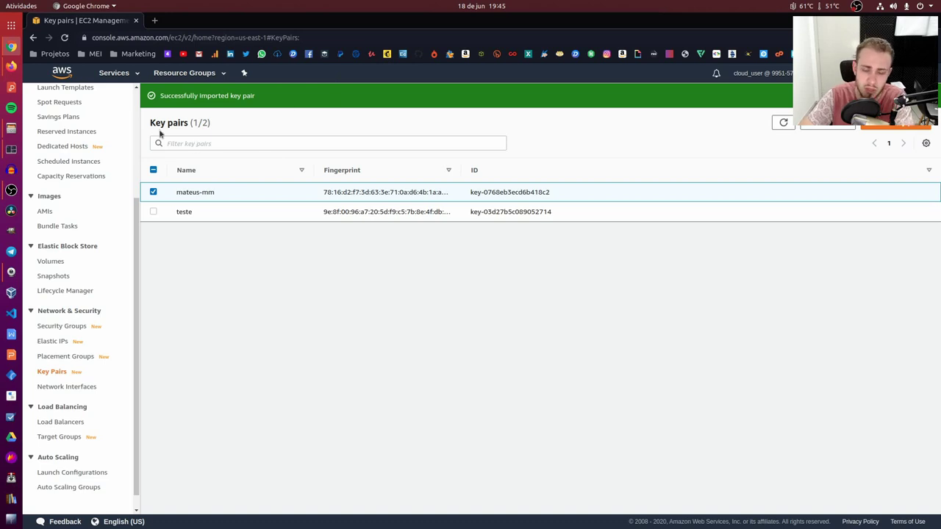
scroll(61, 279, up, 5)
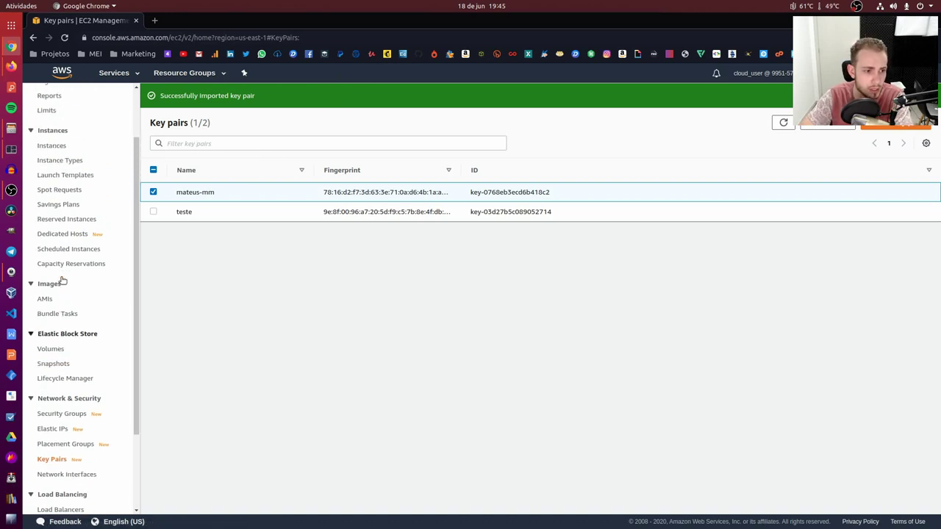
click(53, 214)
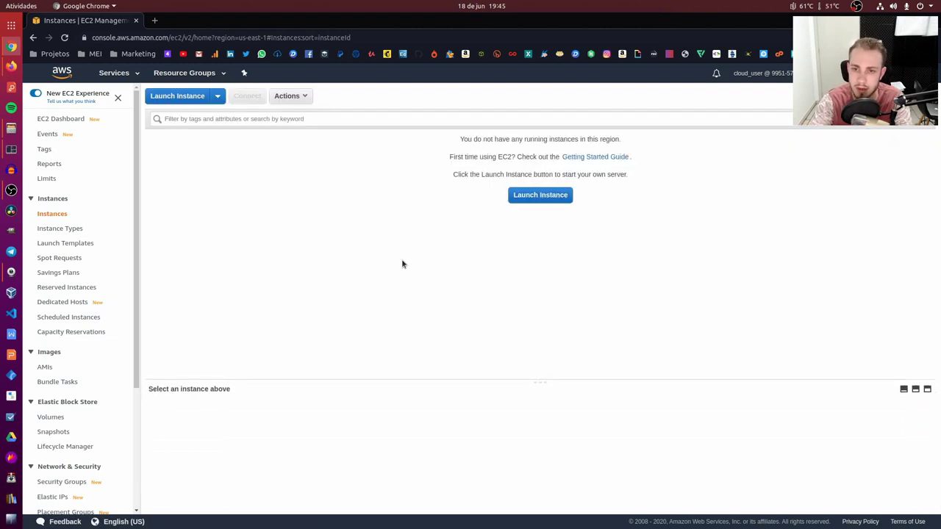
click(550, 197)
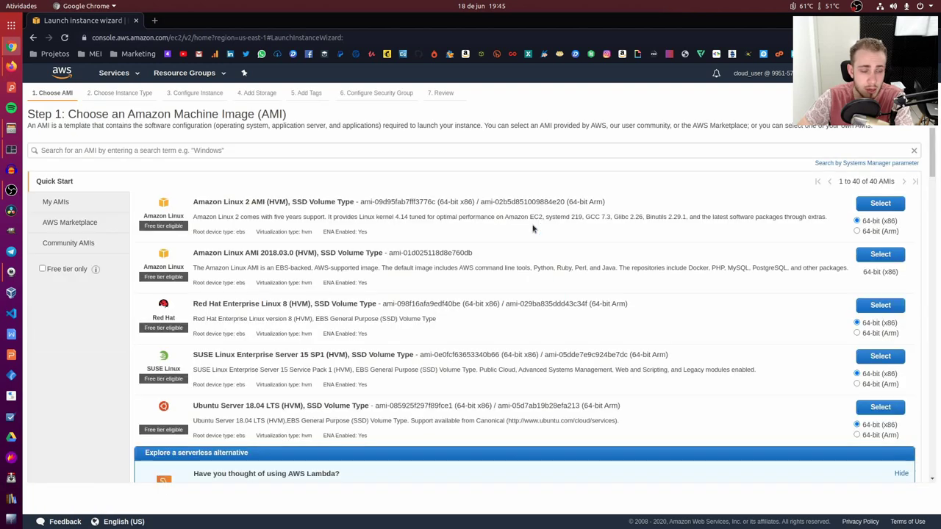
scroll(387, 246, down, 3)
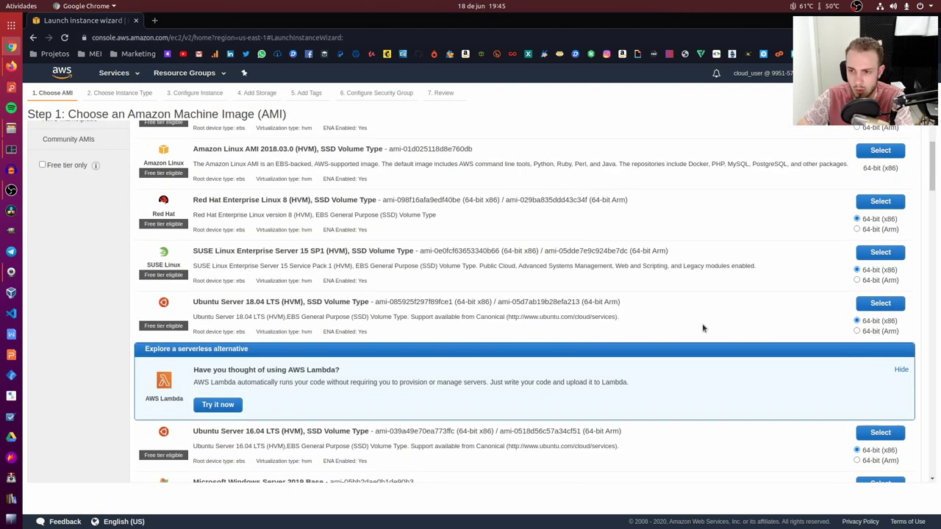
click(884, 305)
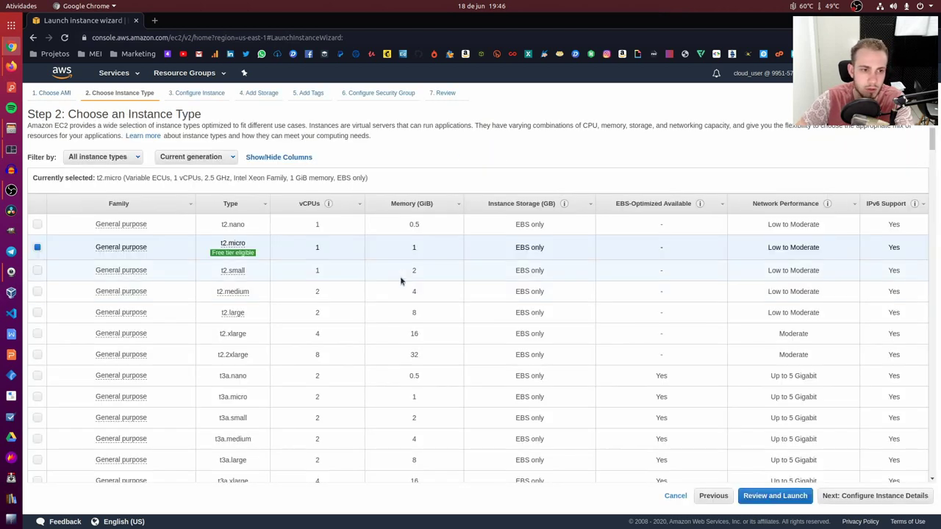
Browse the instance types and compare the memory and vCPUs of entries such as t2.2xlarge and m5a.24xlarge
scroll(530, 251, down, 10)
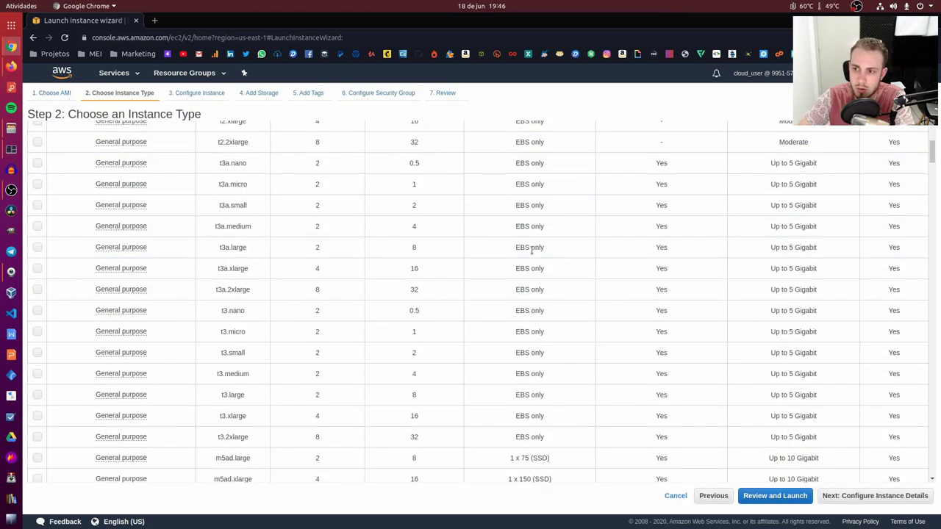
scroll(531, 251, up, 10)
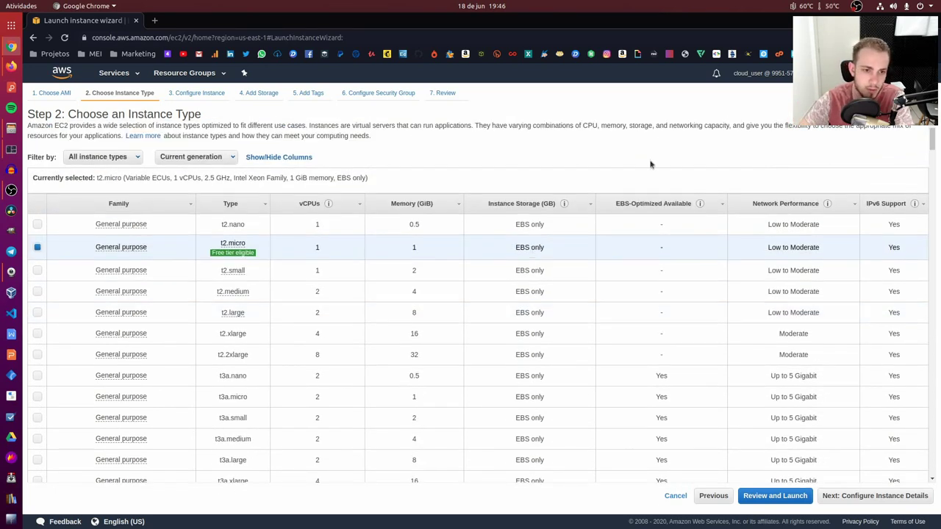
mouse_move(229, 251)
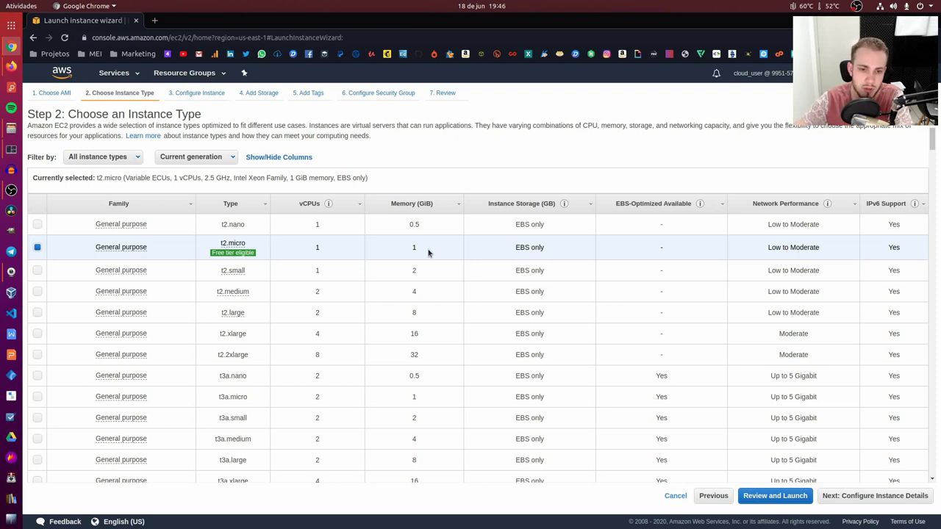
click(392, 363)
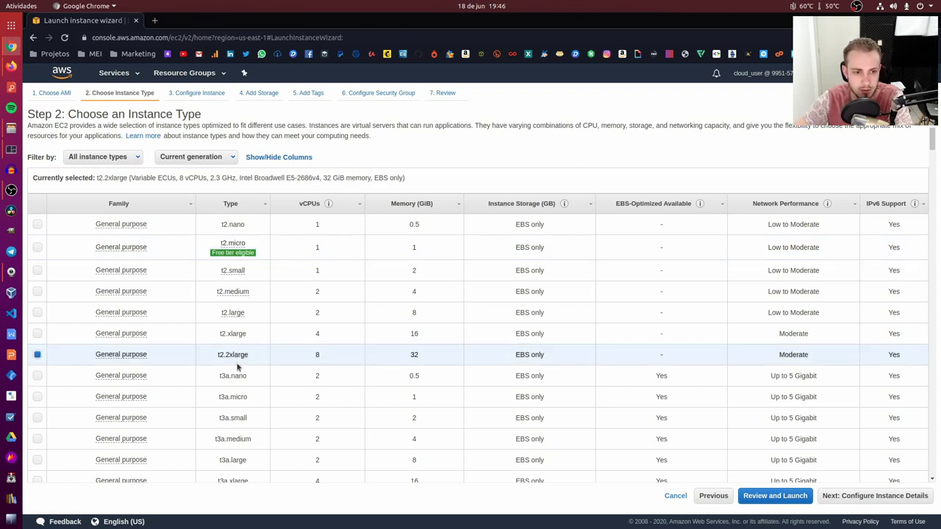
drag(391, 364, 437, 359)
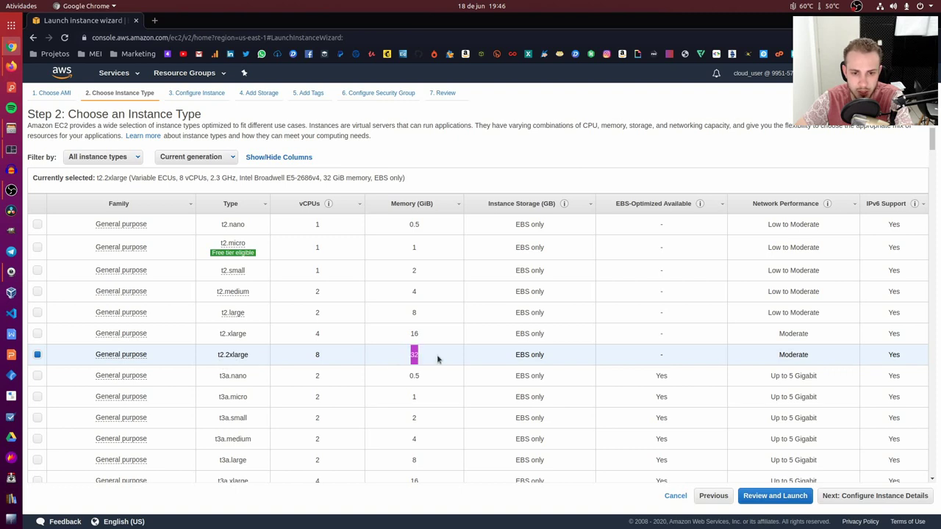
drag(313, 367, 353, 357)
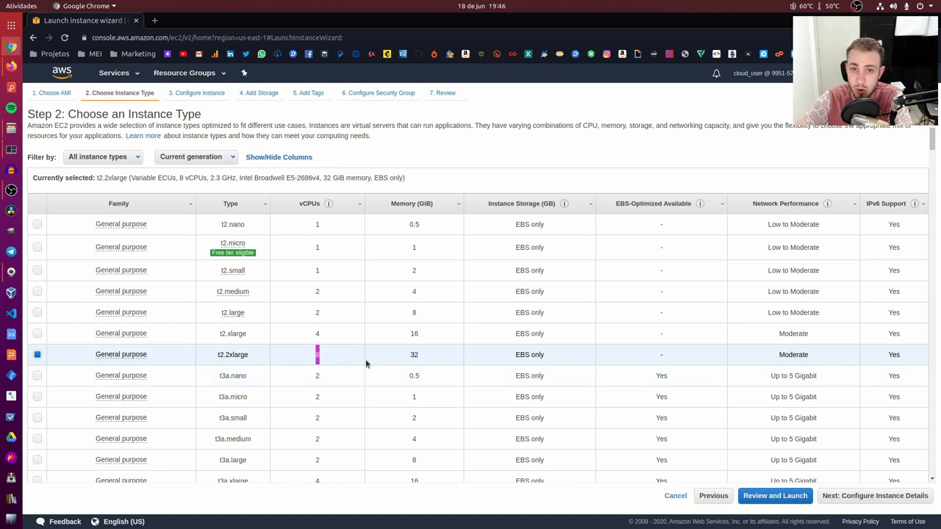
scroll(416, 355, down, 13)
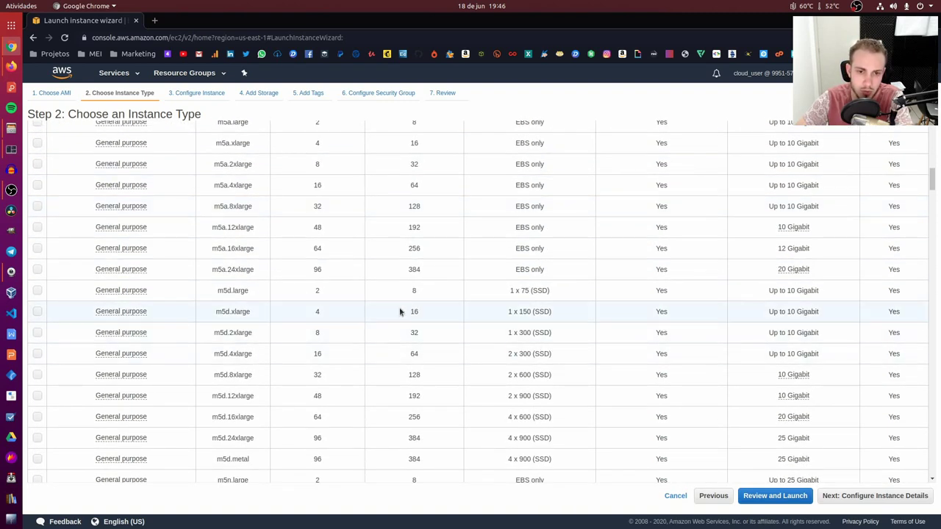
drag(401, 269, 433, 269)
scroll(434, 315, down, 10)
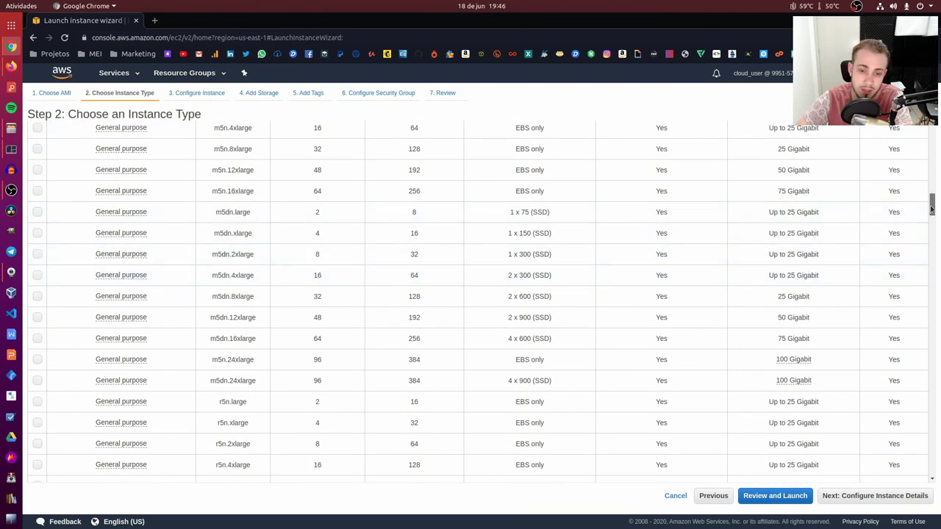
drag(932, 209, 938, 119)
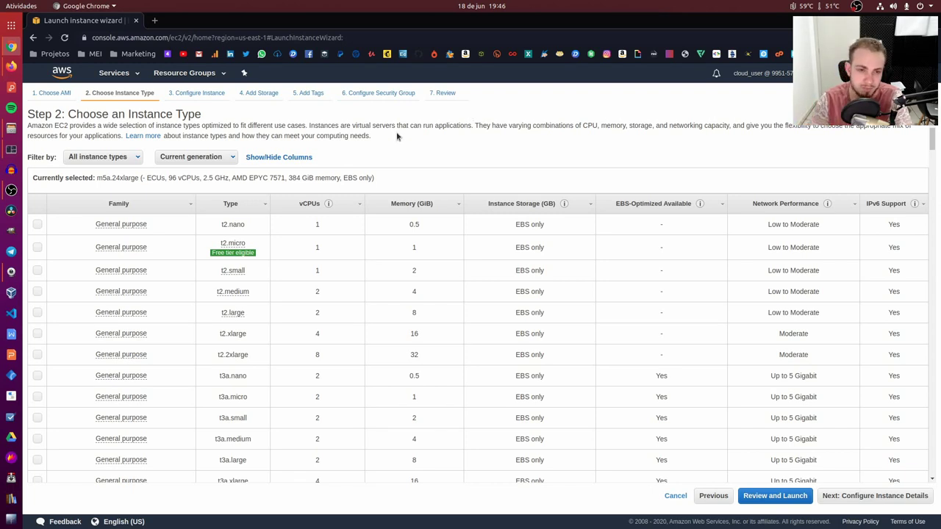
Choose the t2.micro instance type and set the number of instances to 3 in the instance details
click(259, 249)
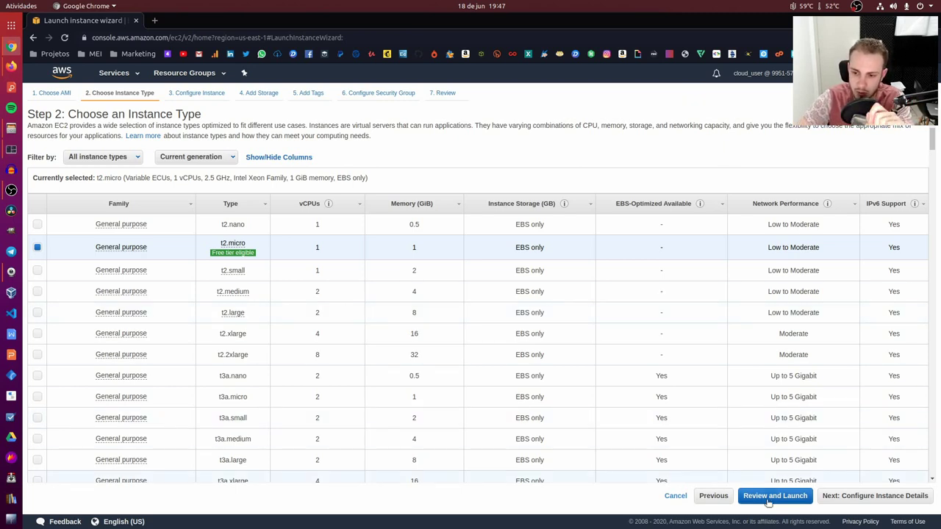
click(866, 503)
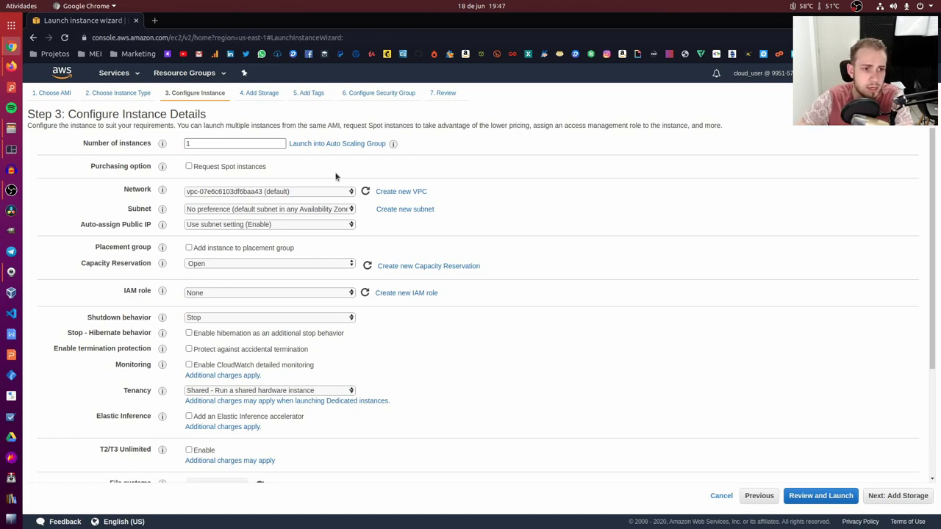
double_click(203, 143)
text(3)
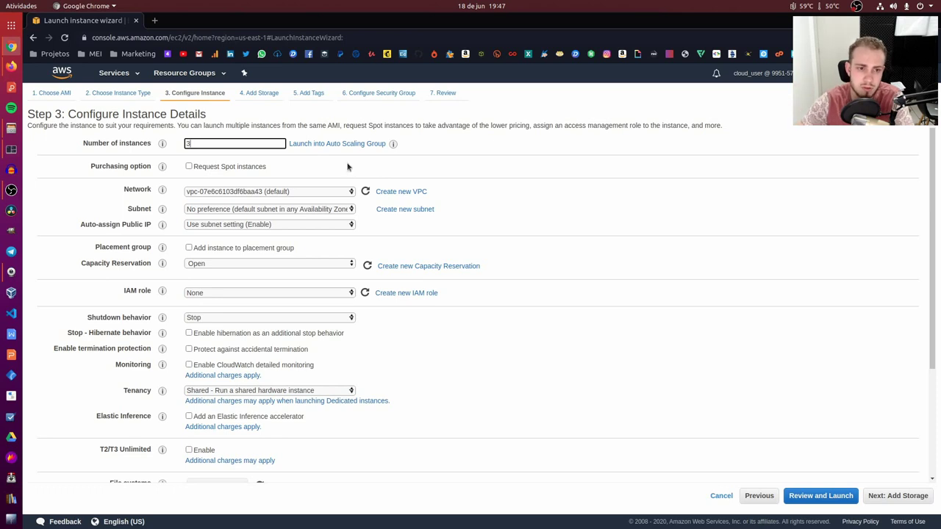
Review the network, auto-assign public IP and remaining instance detail options, and highlight the number of instances
click(221, 192)
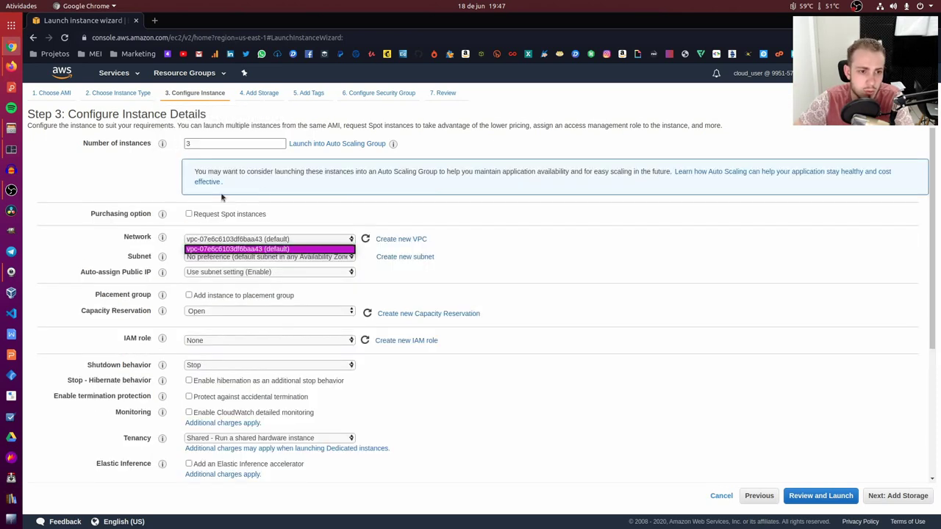
click(557, 220)
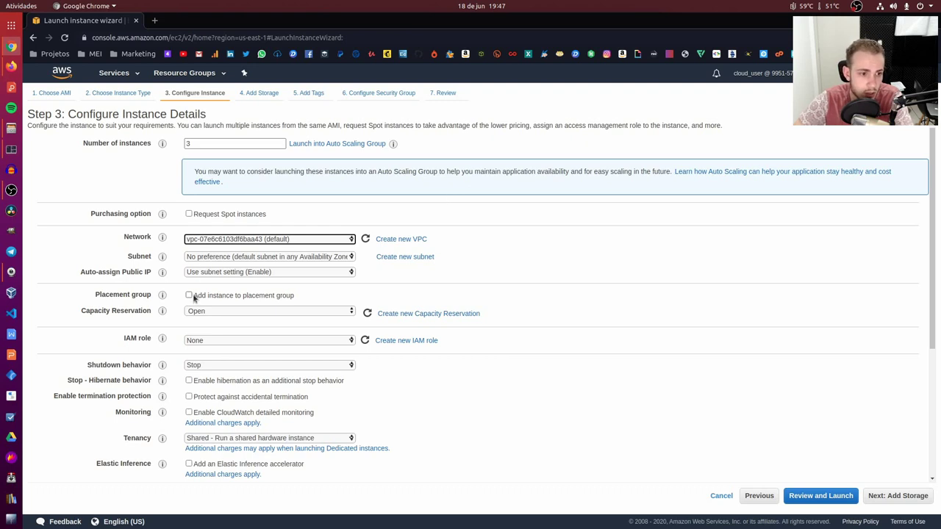
scroll(222, 309, down, 1)
scroll(250, 315, down, 5)
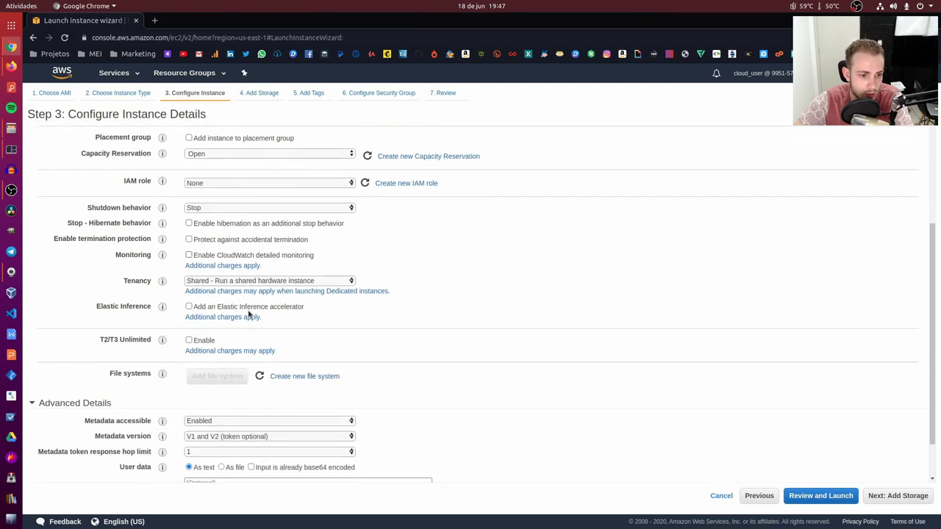
scroll(249, 314, up, 6)
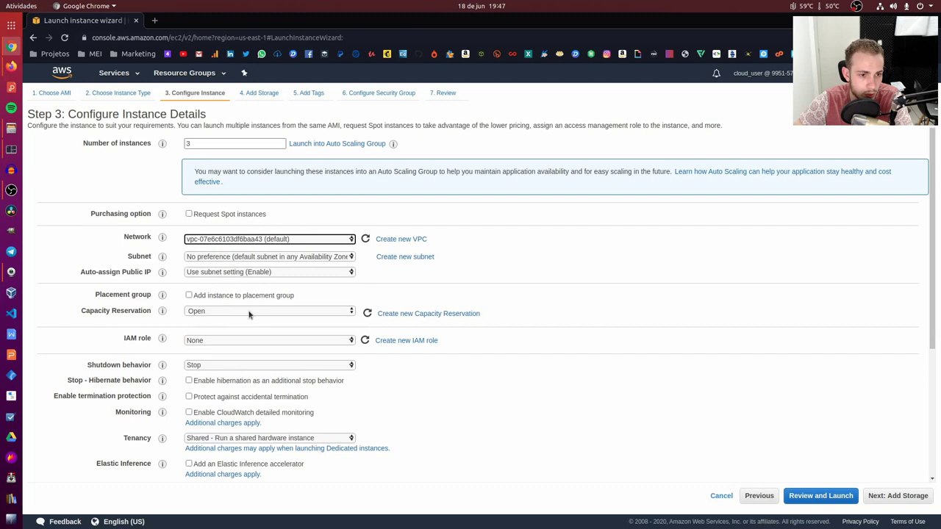
click(244, 272)
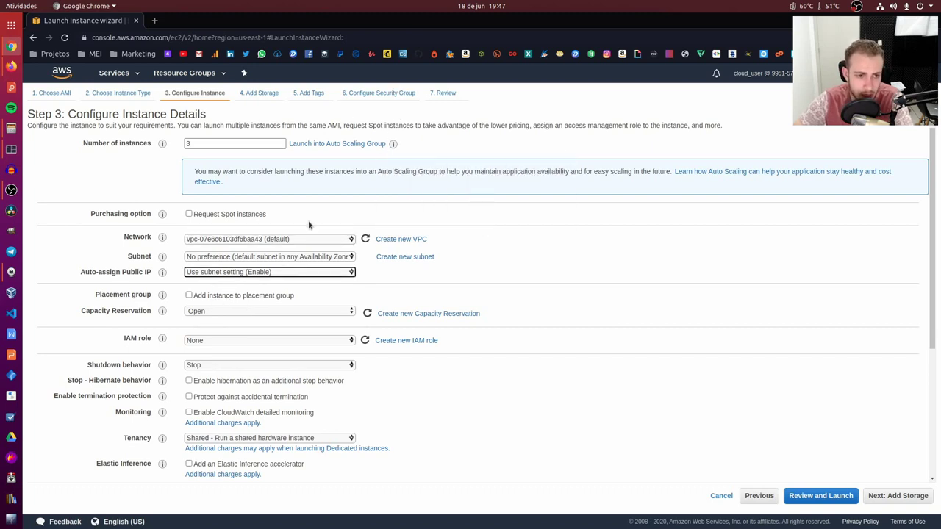
double_click(233, 143)
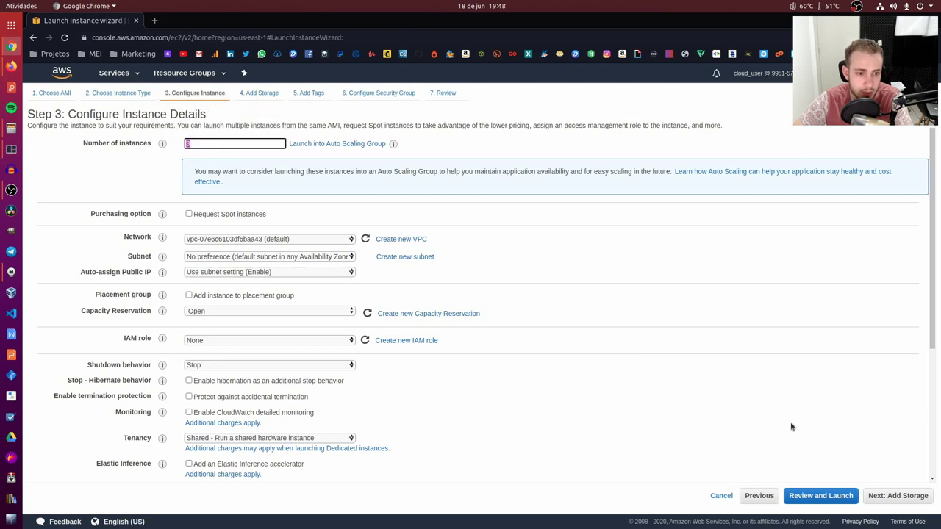
Keep the default storage and no tags, assign the existing default security group, and proceed to the launch review
click(898, 496)
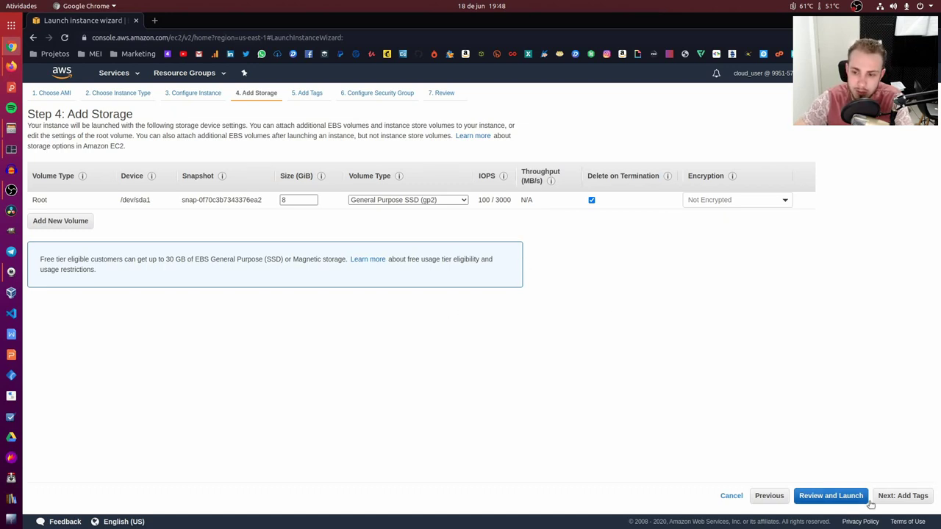
click(901, 496)
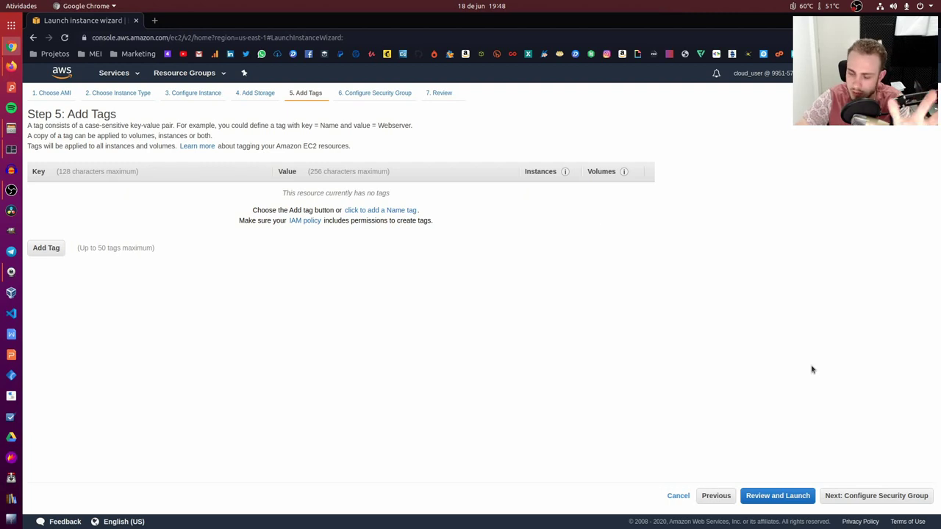
click(871, 503)
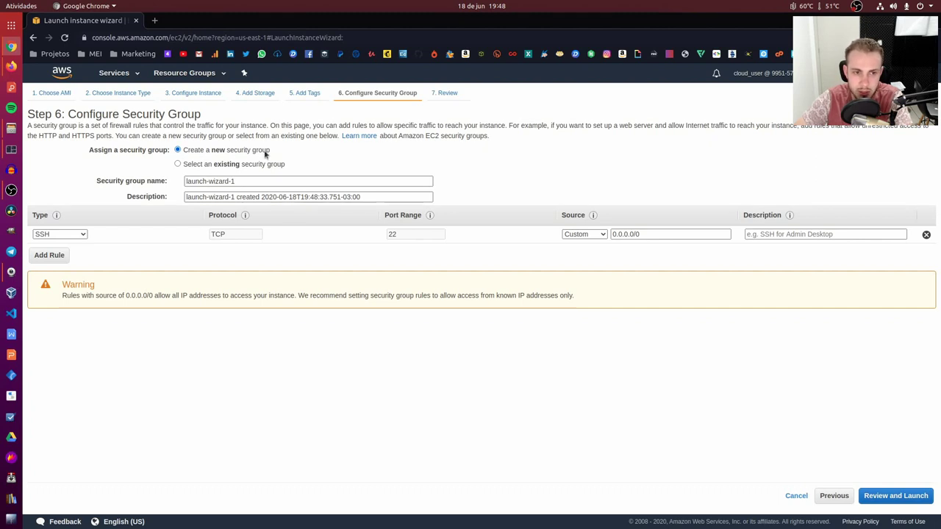
click(230, 166)
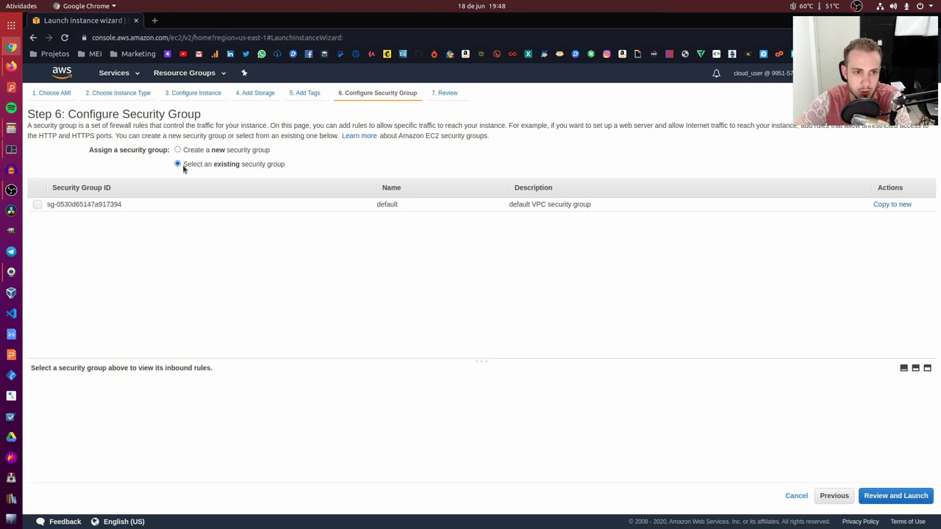
click(37, 205)
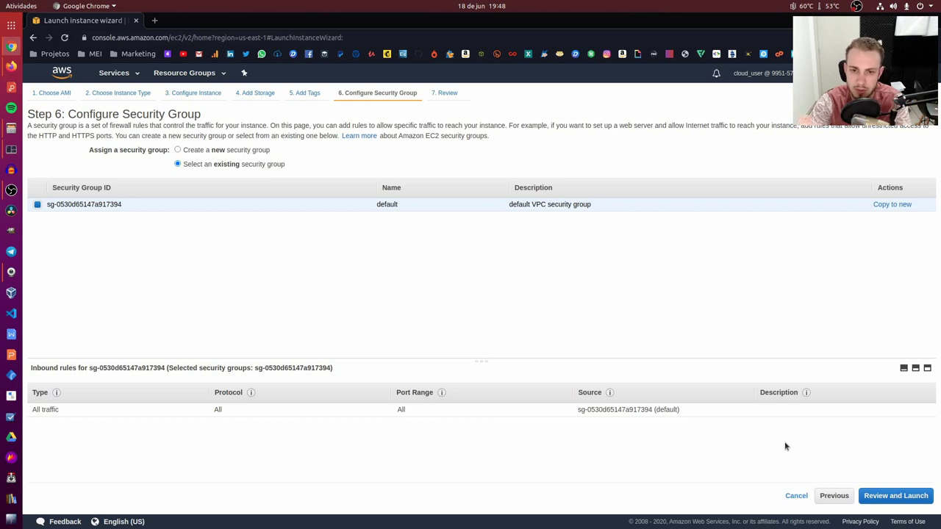
click(896, 496)
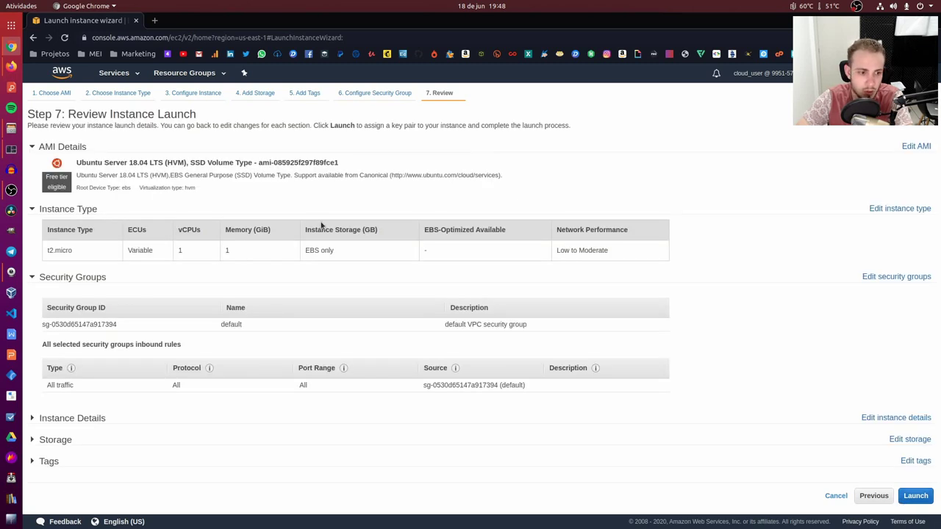
Launch the instances with the existing key pair, acknowledging access to its private key file
click(916, 496)
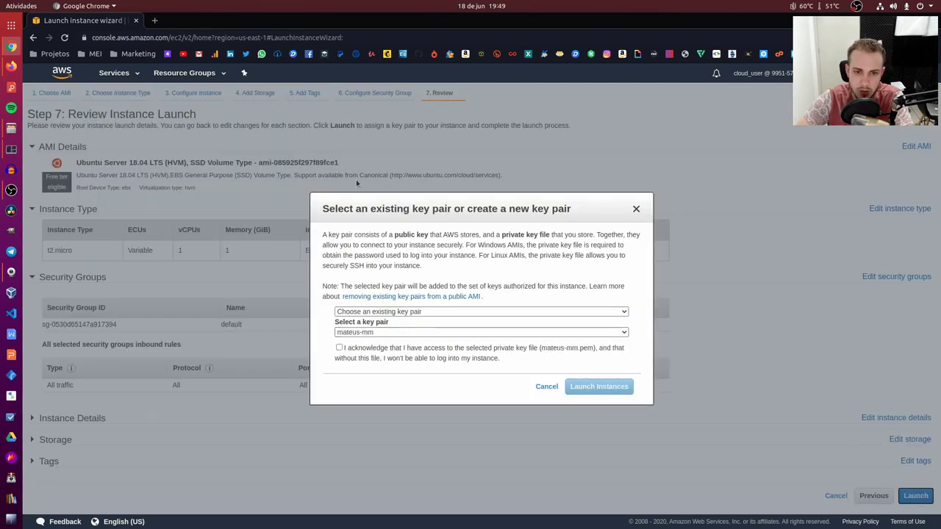
click(397, 332)
click(395, 337)
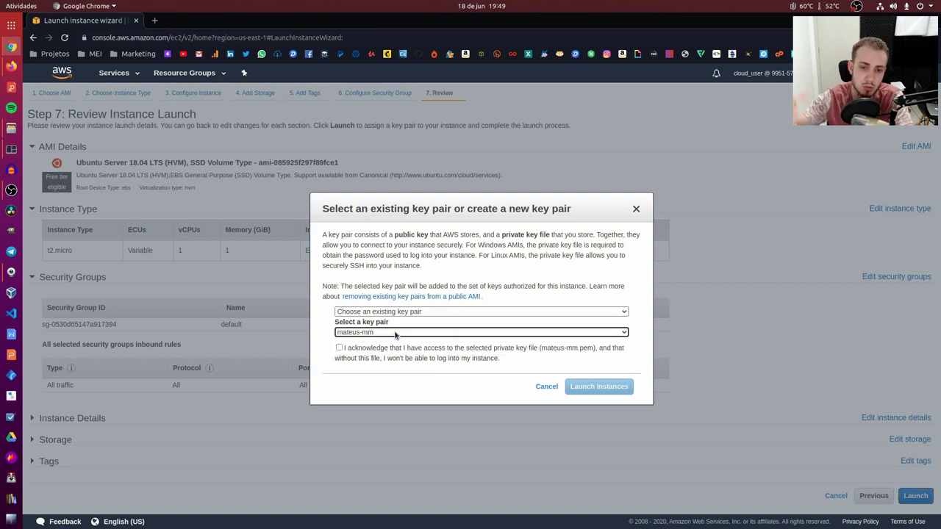
click(395, 351)
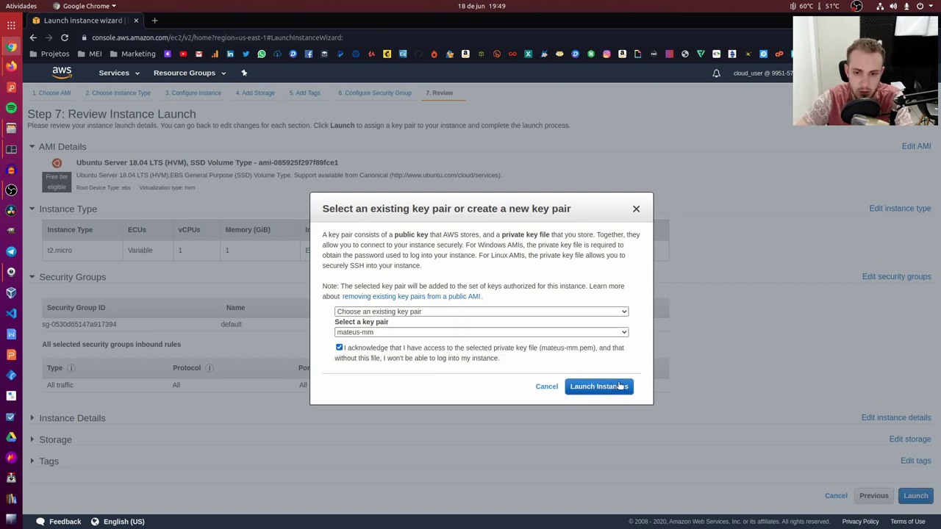
click(599, 386)
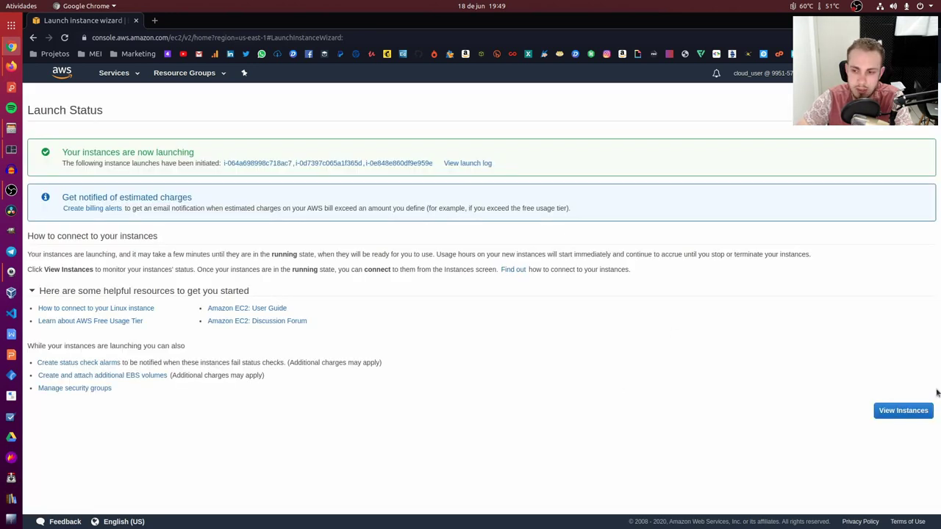
View the launched instances and examine the first one's description, tags and IPv4 public IP
click(901, 411)
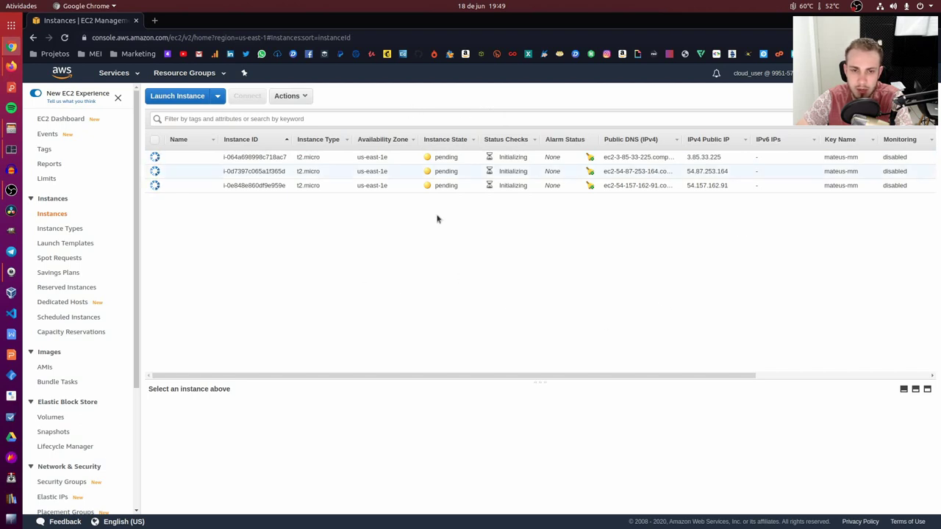
click(450, 156)
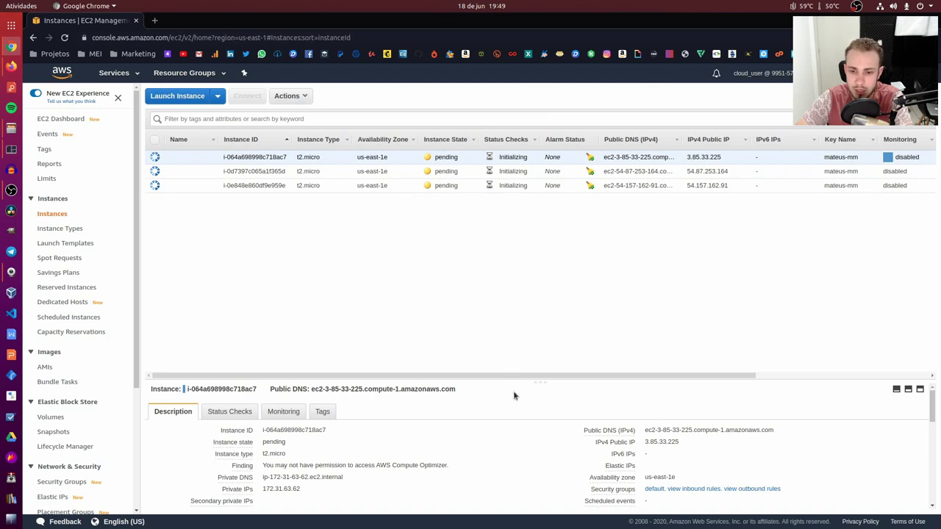
scroll(537, 422, down, 2)
scroll(537, 420, down, 1)
scroll(537, 421, up, 4)
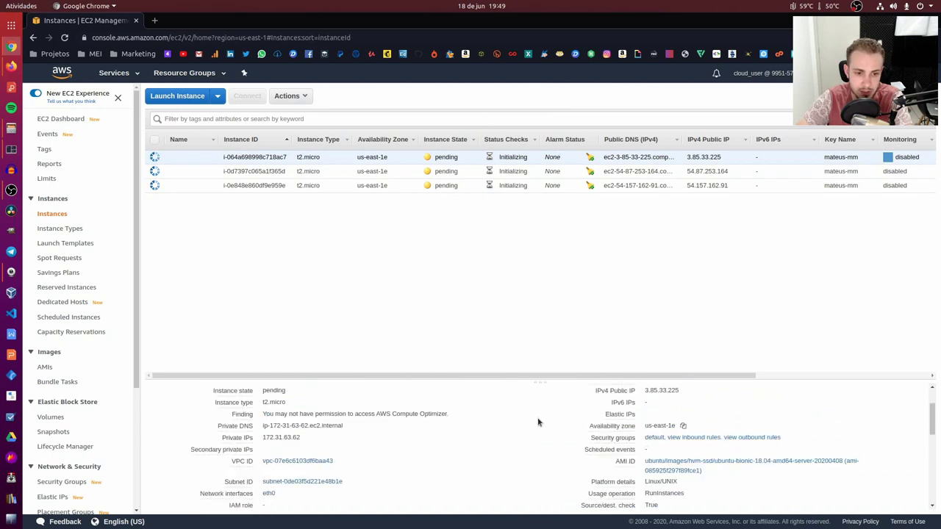
click(321, 412)
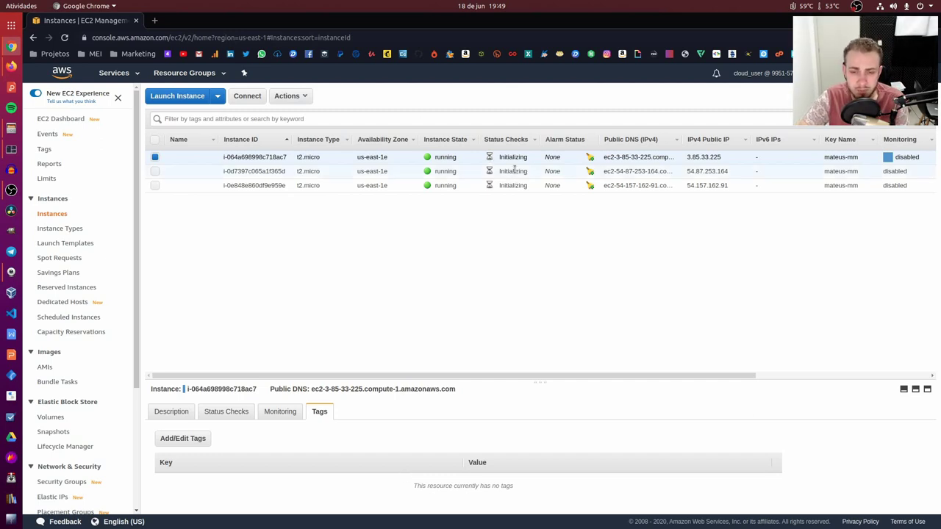
click(164, 413)
click(686, 441)
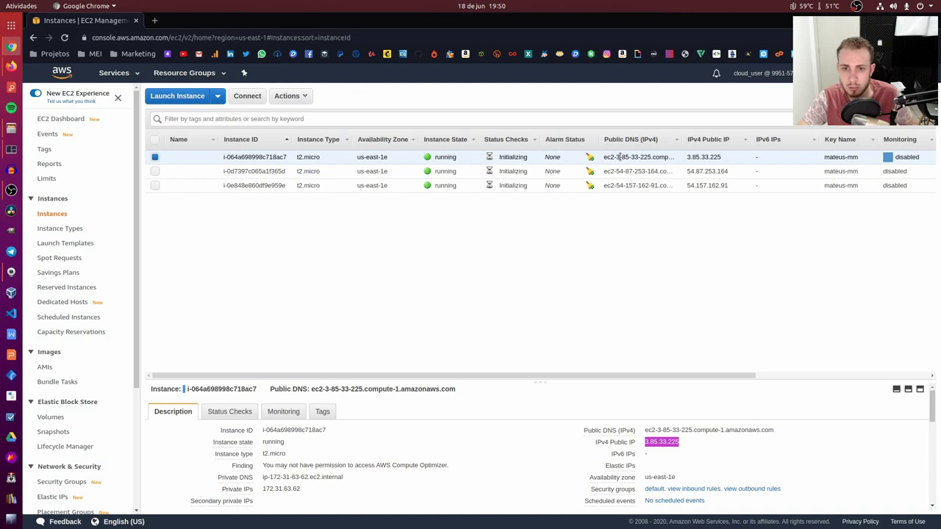
triple_click(619, 156)
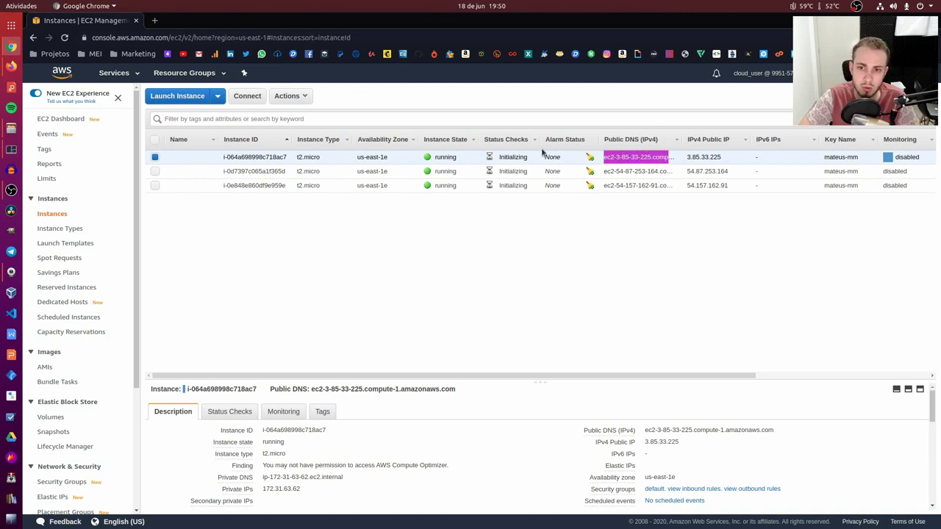
click(11, 149)
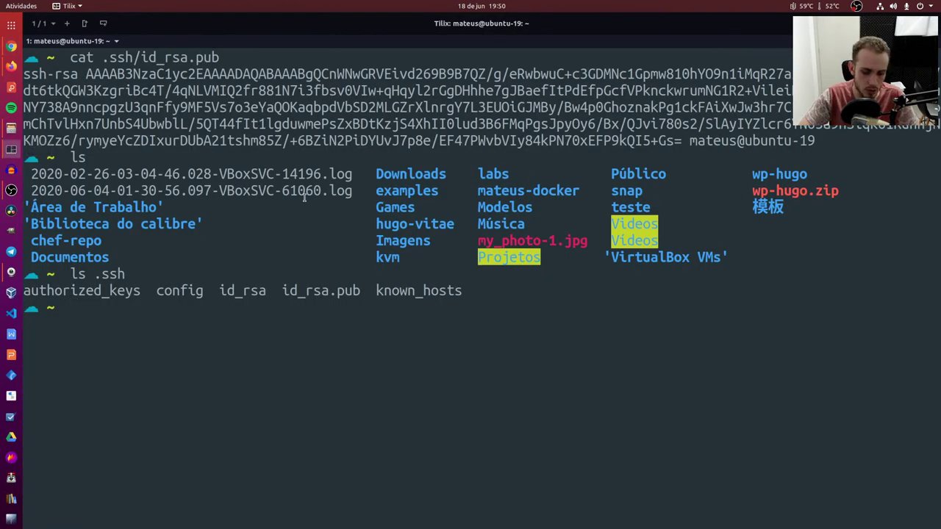
key(ctrl+l)
text(ssh )
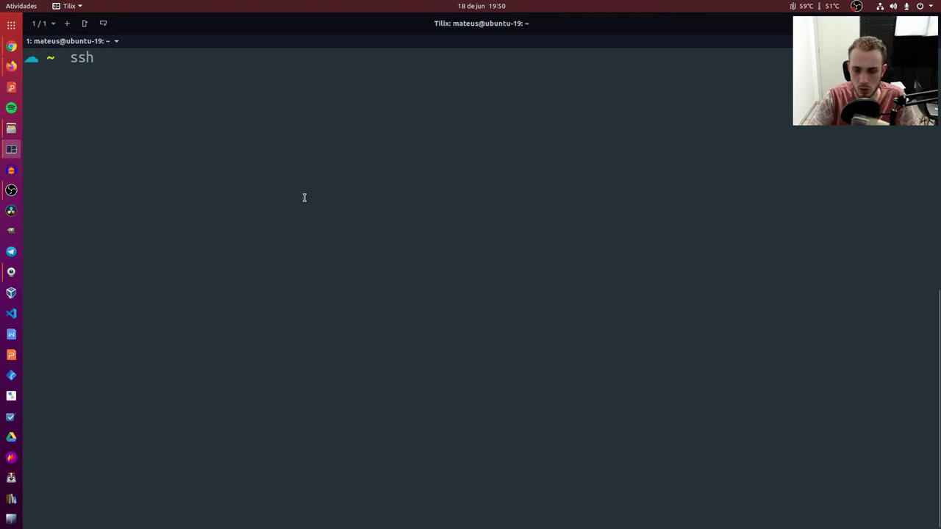
text(ubuntu)
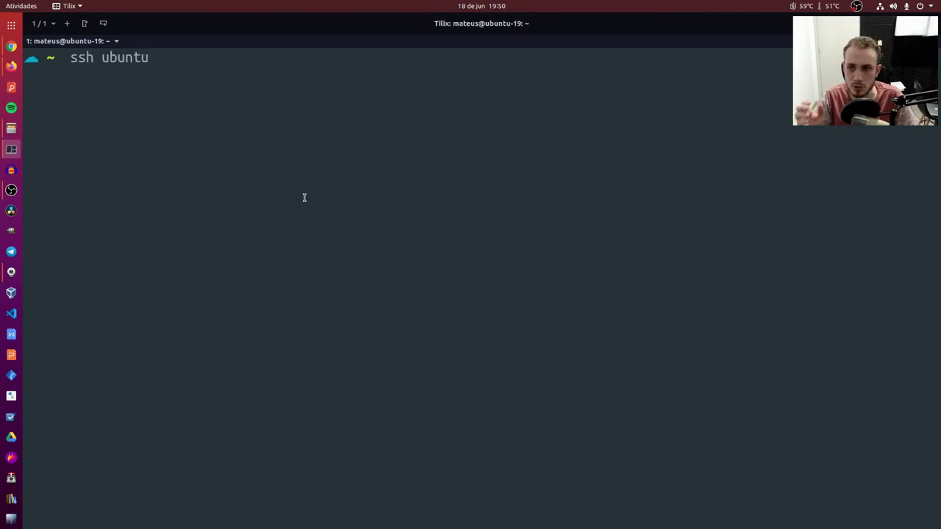
text(@)
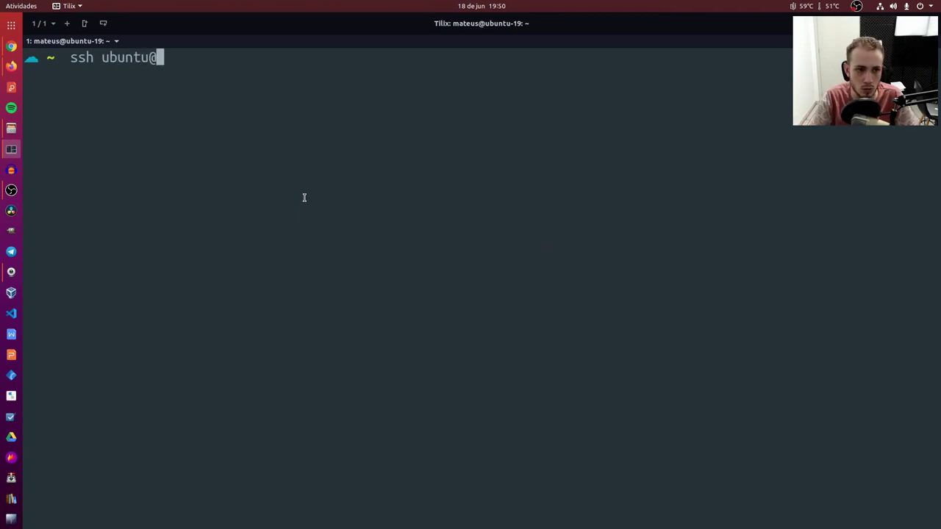
key(ctrl+shift+v)
key(Return)
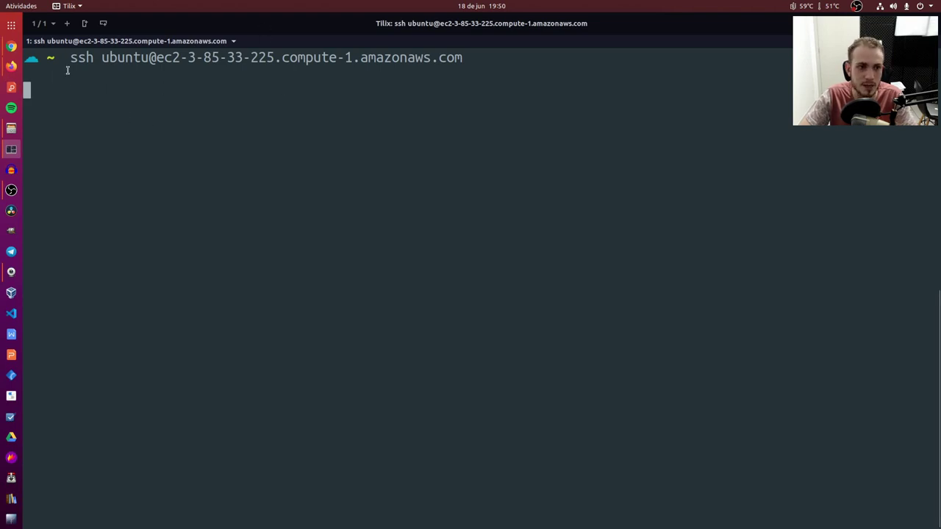
drag(67, 70, 461, 59)
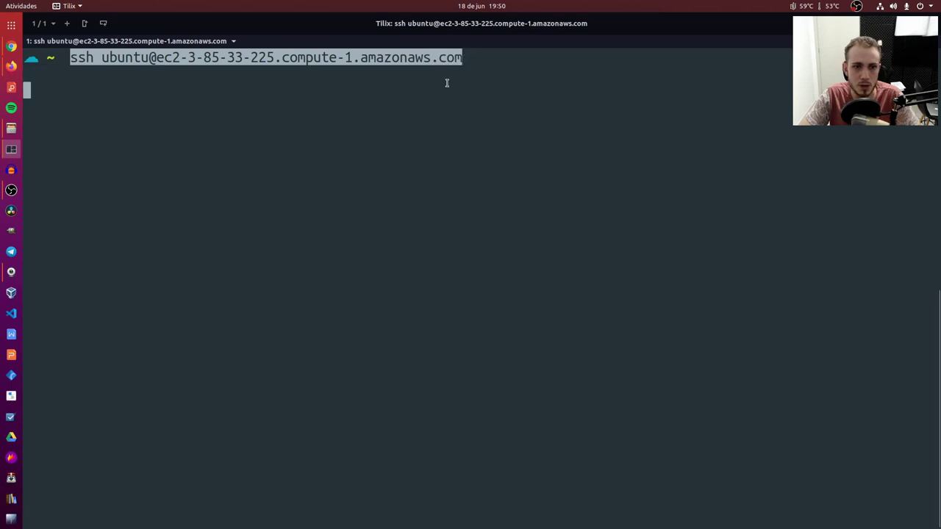
Switch back to Chrome, open the default security group and examine the protocol, port range and source of its inbound rule
key(alt+Tab)
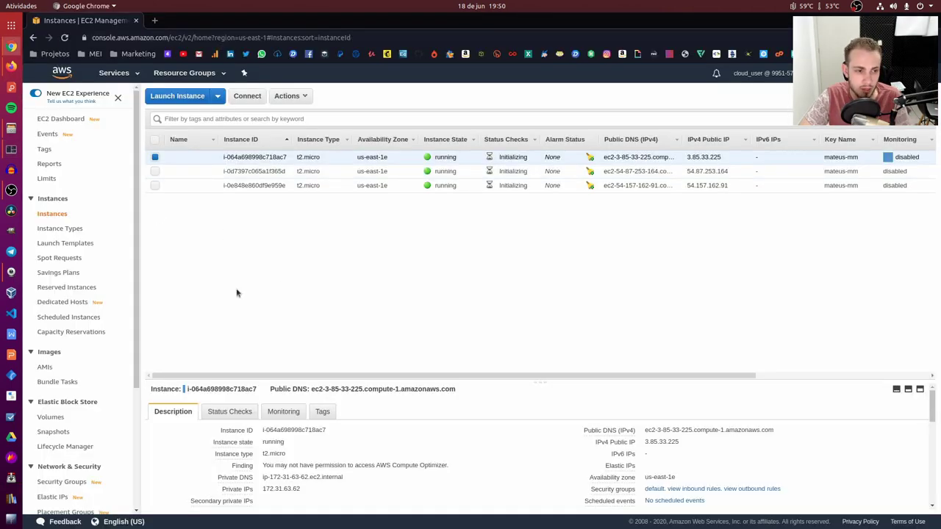
scroll(73, 318, down, 2)
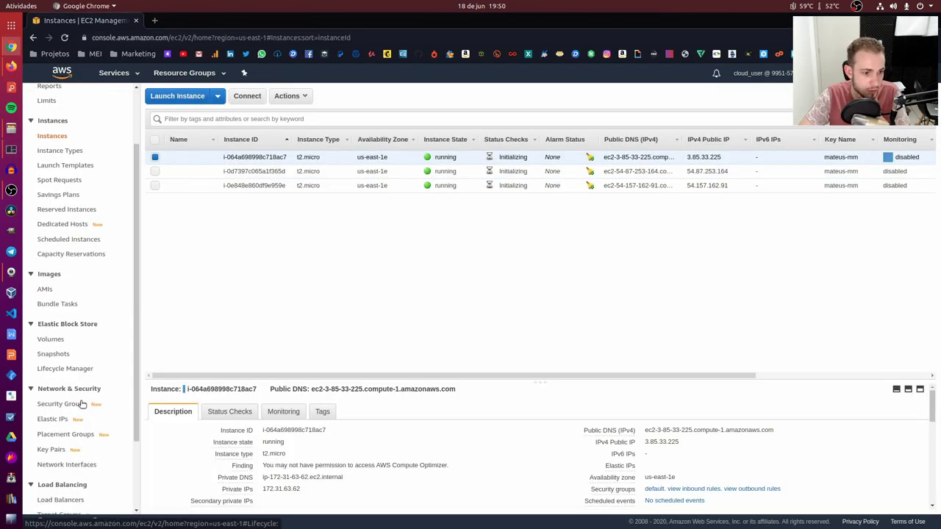
click(79, 402)
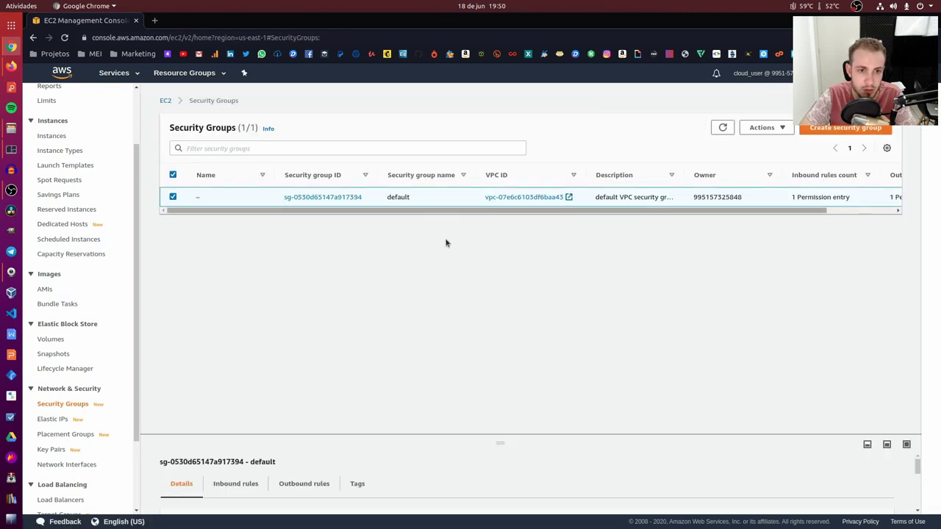
click(295, 197)
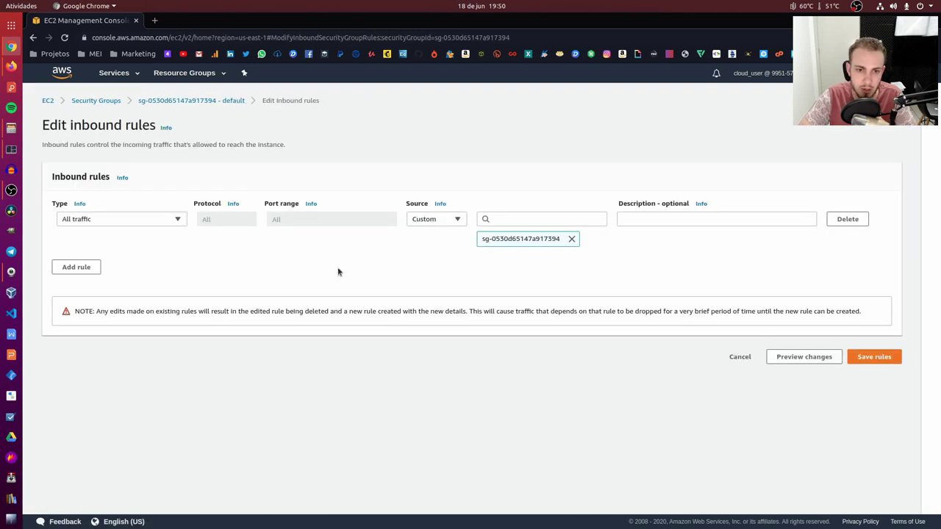
click(739, 359)
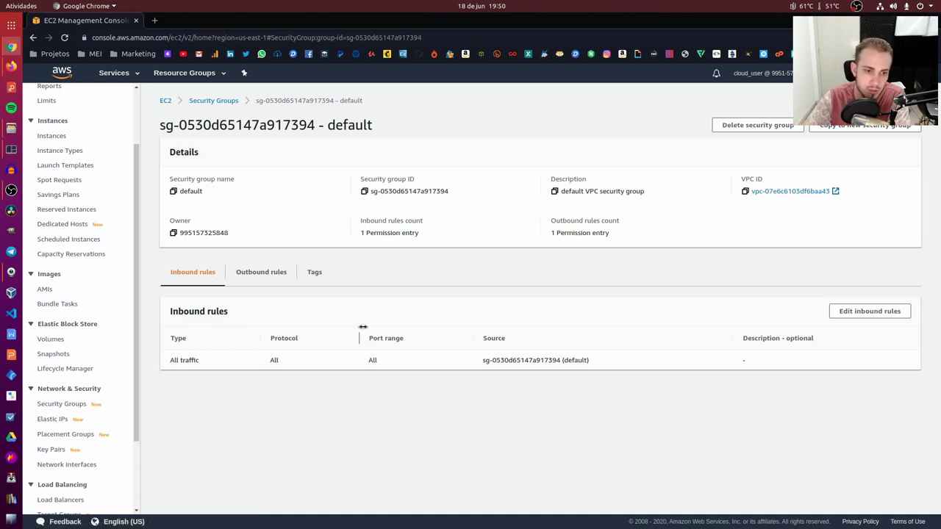
drag(274, 360, 315, 360)
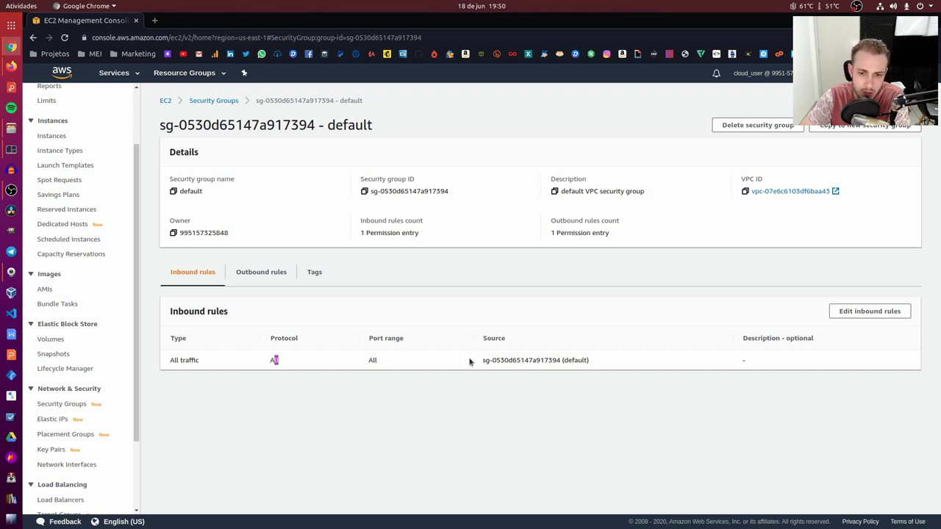
drag(470, 360, 605, 365)
drag(375, 126, 372, 134)
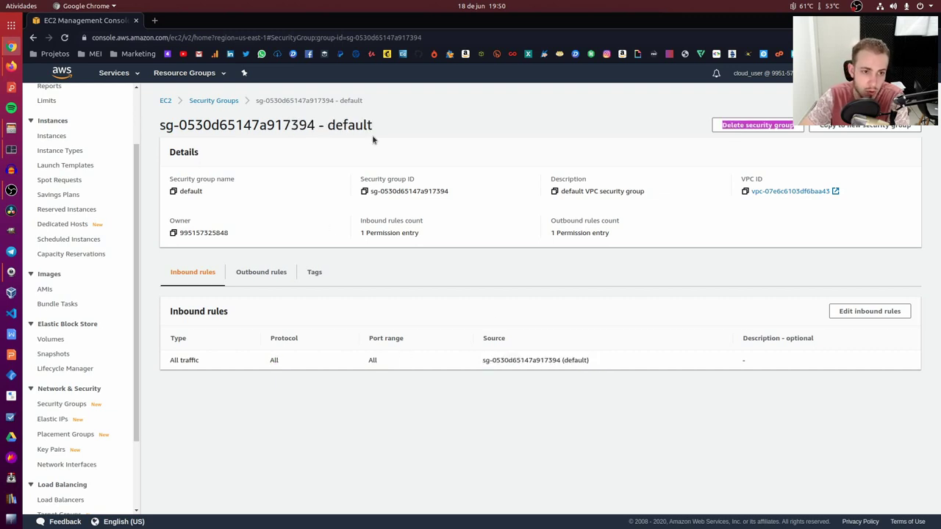
right_click(372, 135)
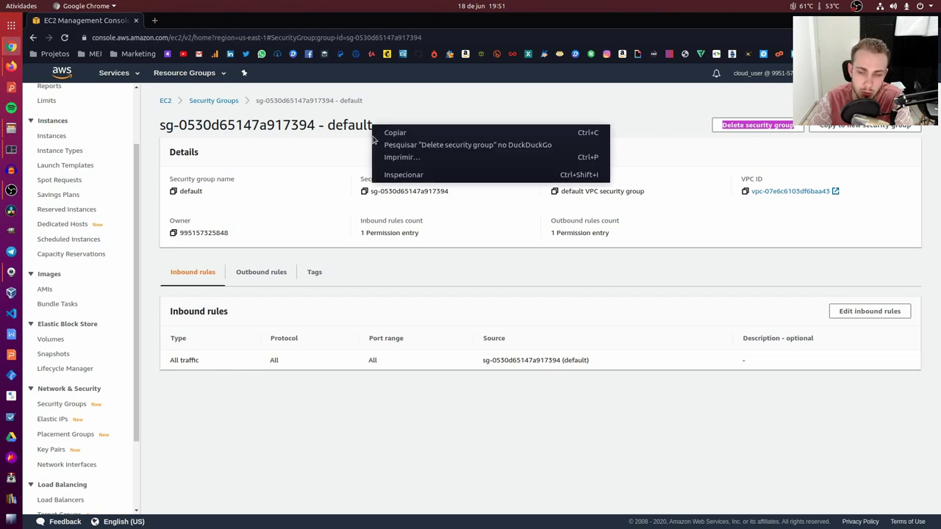
key(Escape)
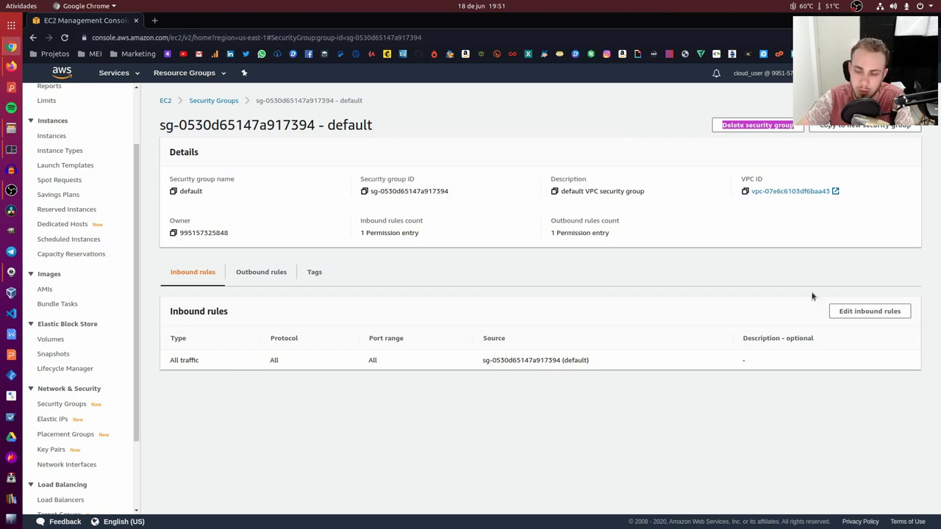
Add an SSH inbound rule with My IP as the source to the default security group and save the rules
click(869, 310)
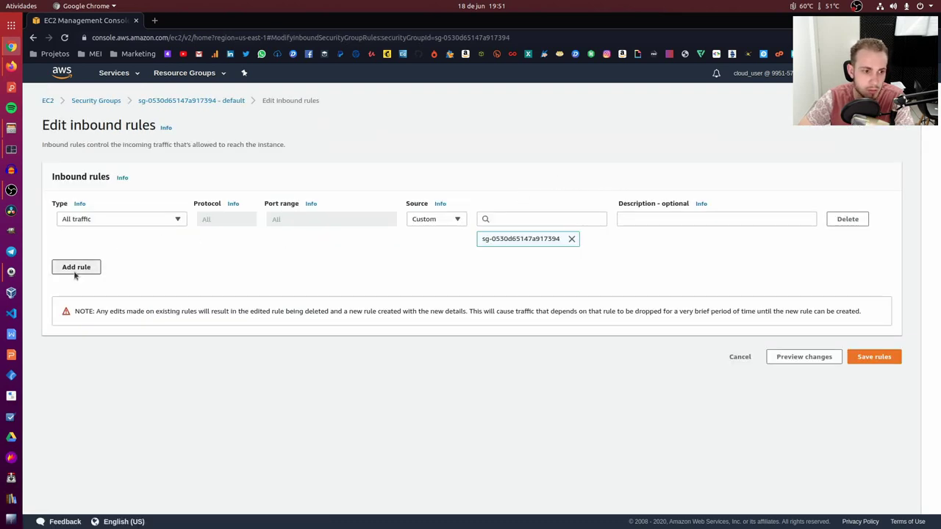
click(77, 266)
click(140, 260)
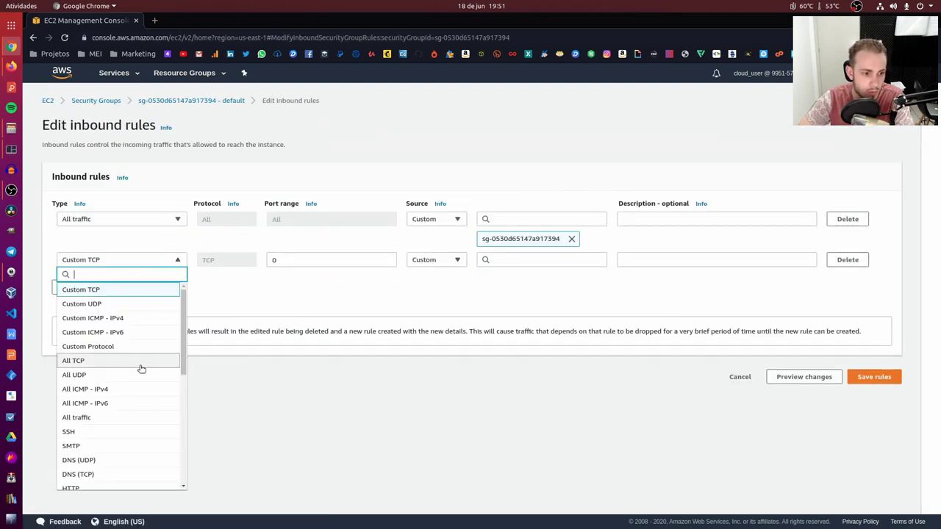
click(105, 431)
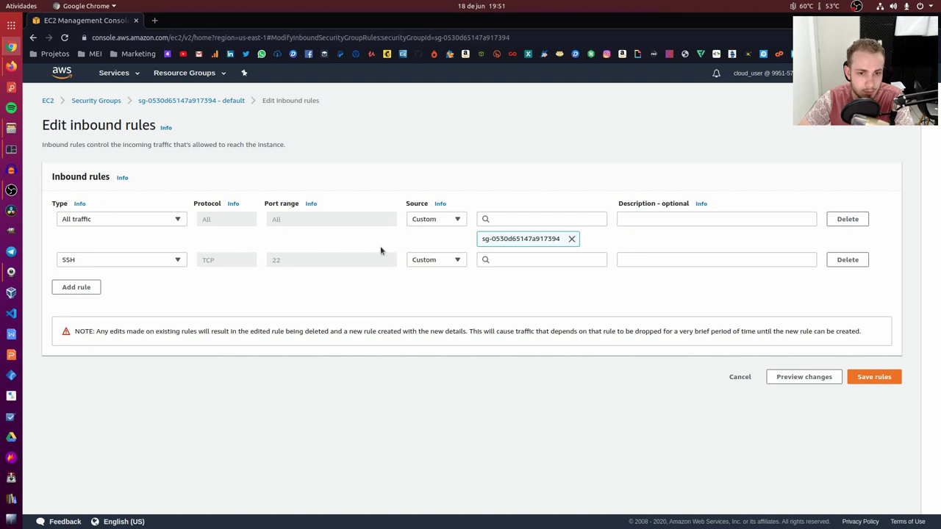
click(446, 261)
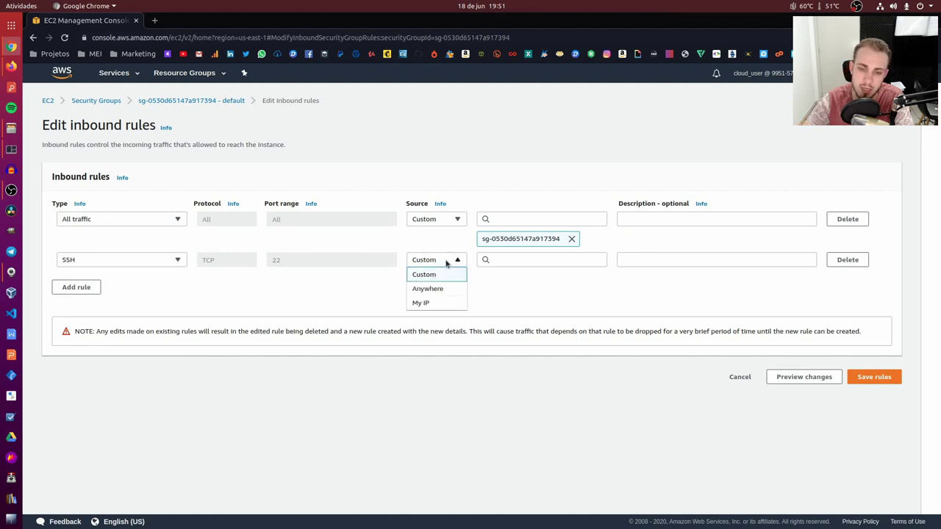
click(433, 303)
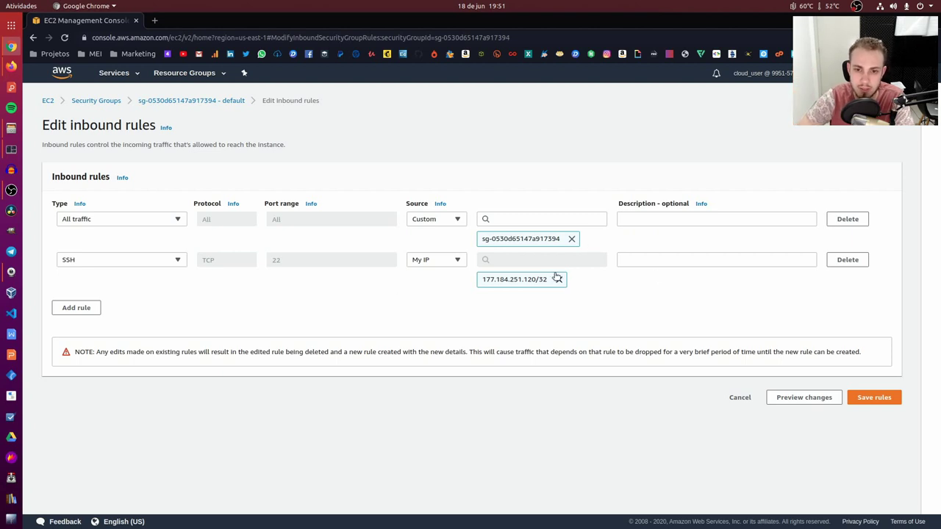
click(859, 397)
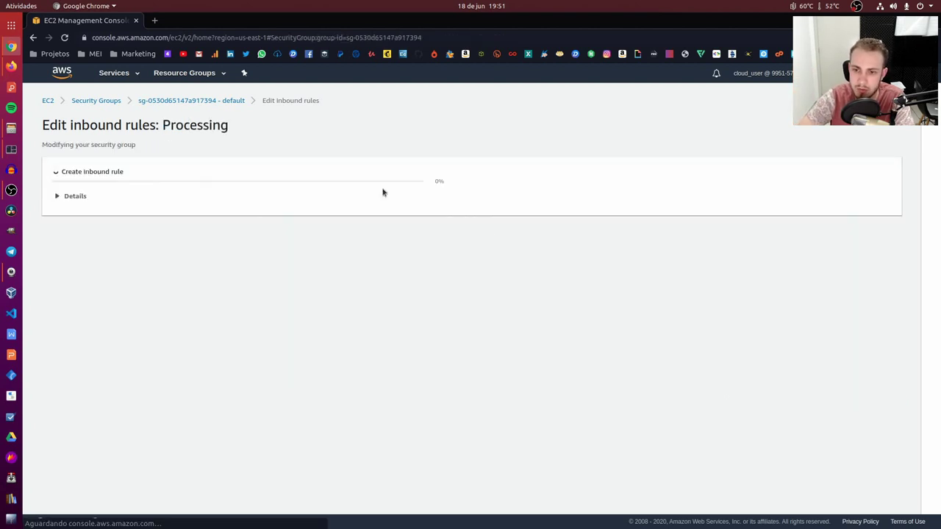
Switch to the Tilix terminal, clear the screen of the first instance's SSH session, and return to Chrome
key(alt+Tab)
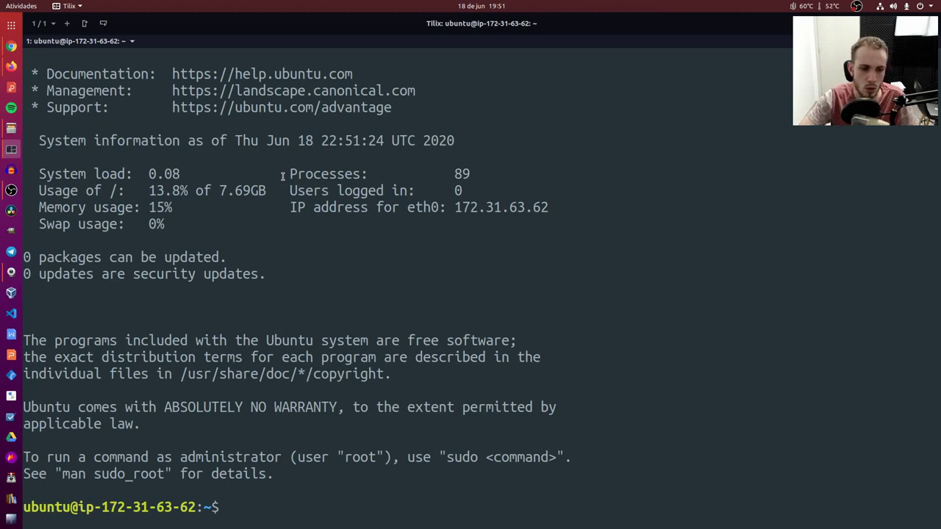
key(ctrl+l)
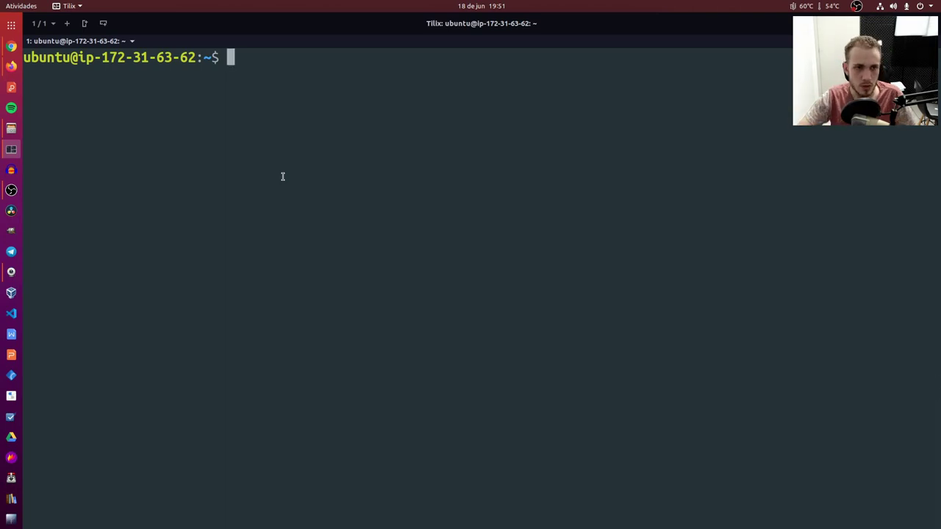
key(alt+Tab)
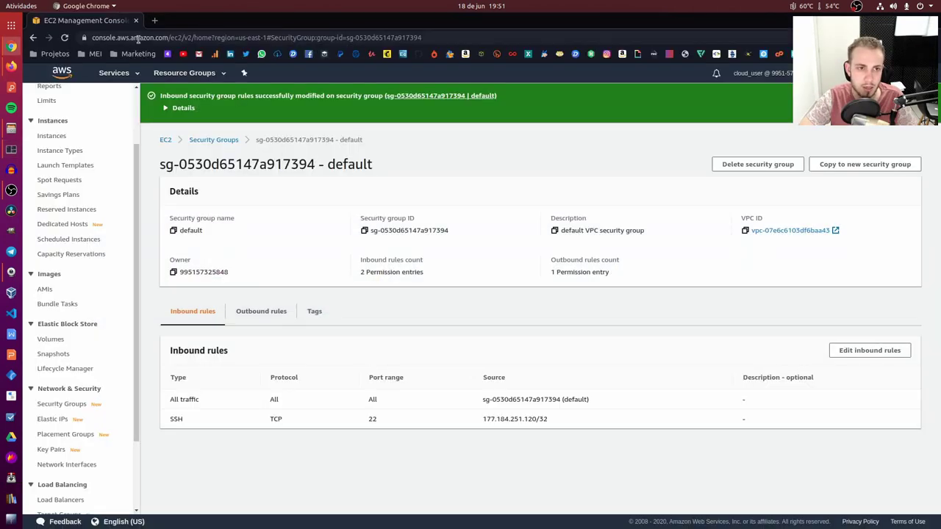
key(alt+Tab)
key(Escape)
scroll(65, 125, down, 1)
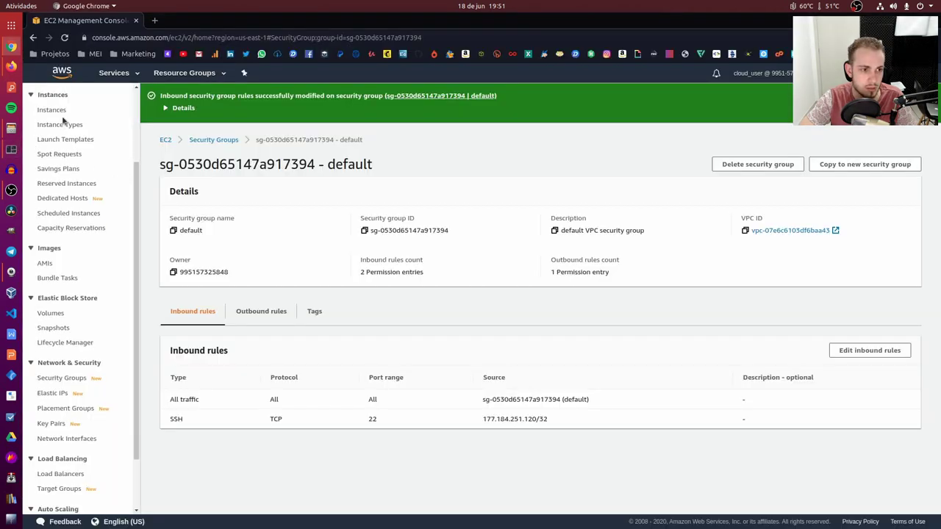
Compare the IP in the Tilix terminal prompt with the first instance's private and public IPs in the EC2 instance list in Chrome
key(alt+Tab)
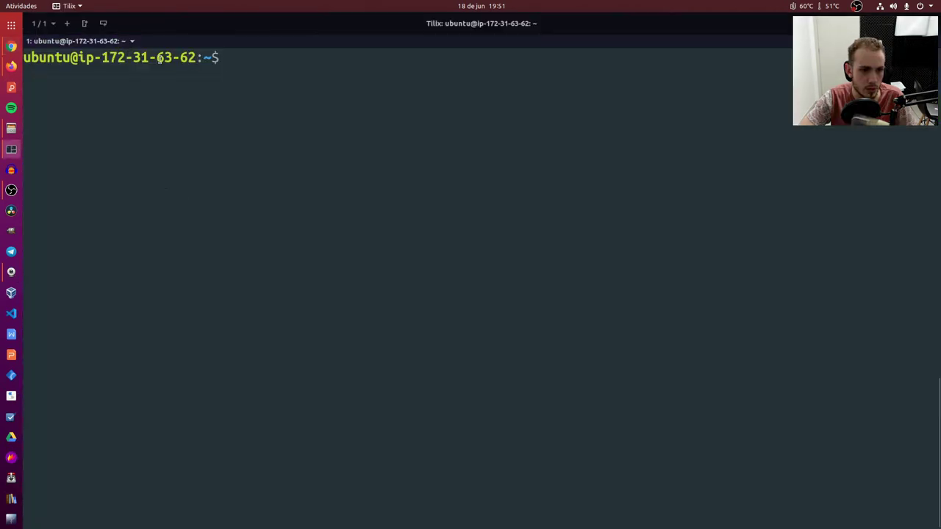
drag(157, 58, 194, 58)
key(alt+Tab)
click(415, 157)
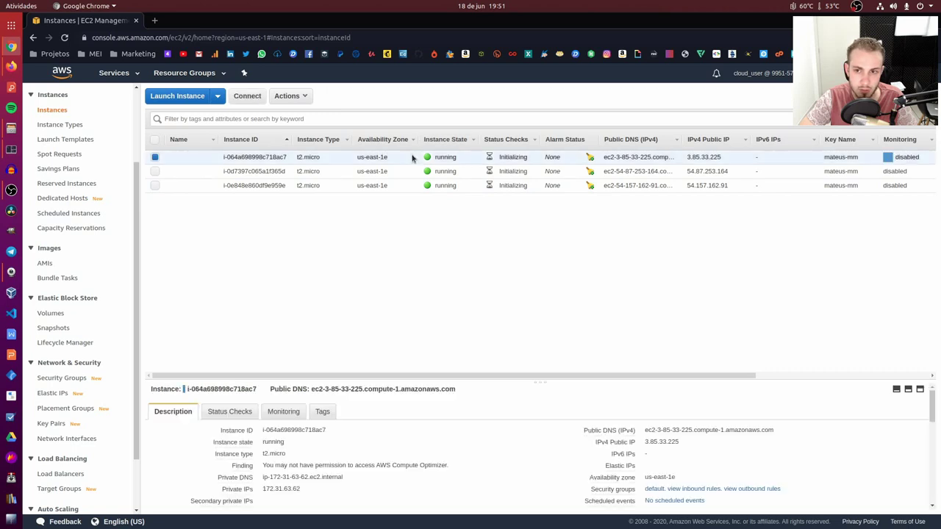
drag(265, 489, 290, 489)
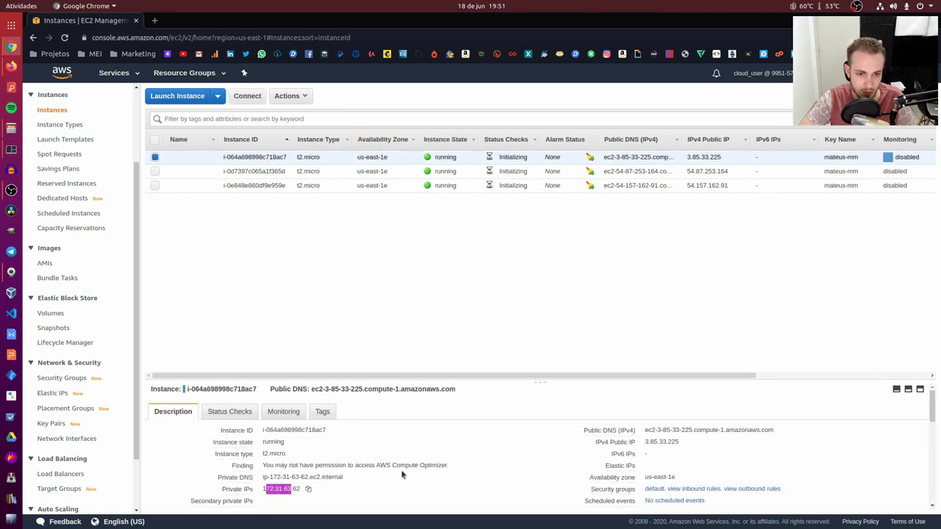
double_click(654, 441)
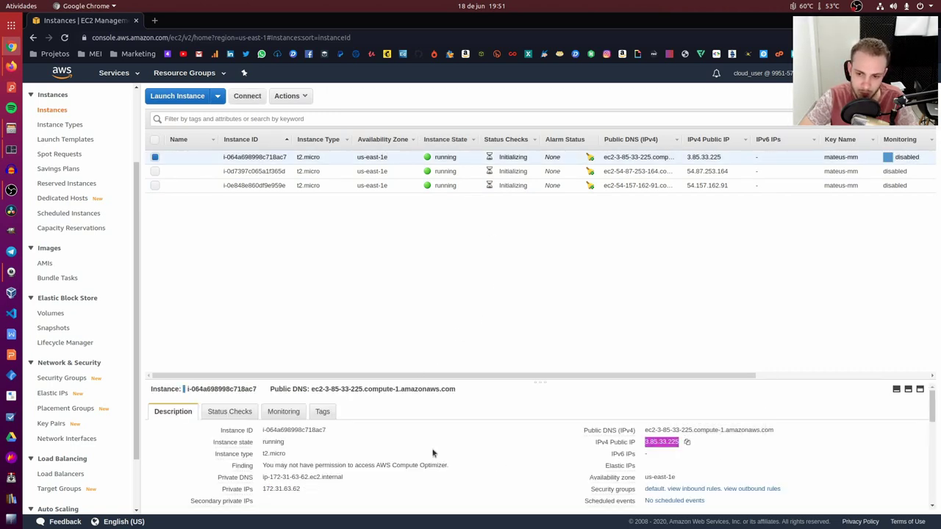
double_click(275, 489)
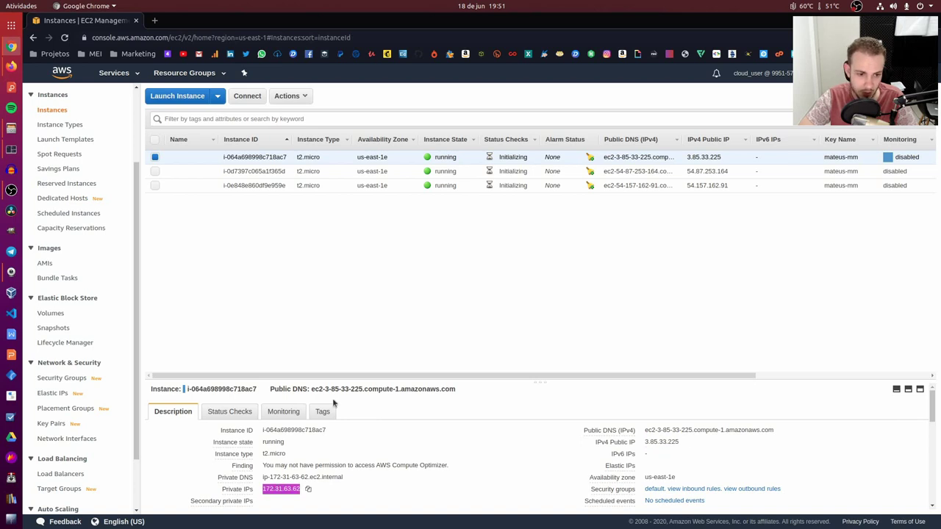
Copy the second instance's private IP, run ping 172.31.51.46 in the Tilix SSH session, stop it and return to Chrome
click(494, 177)
click(463, 188)
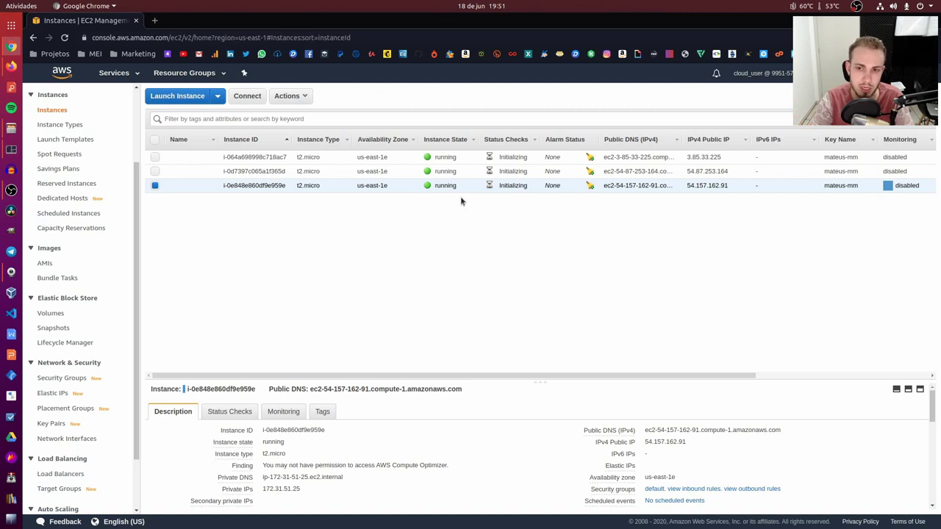
click(461, 161)
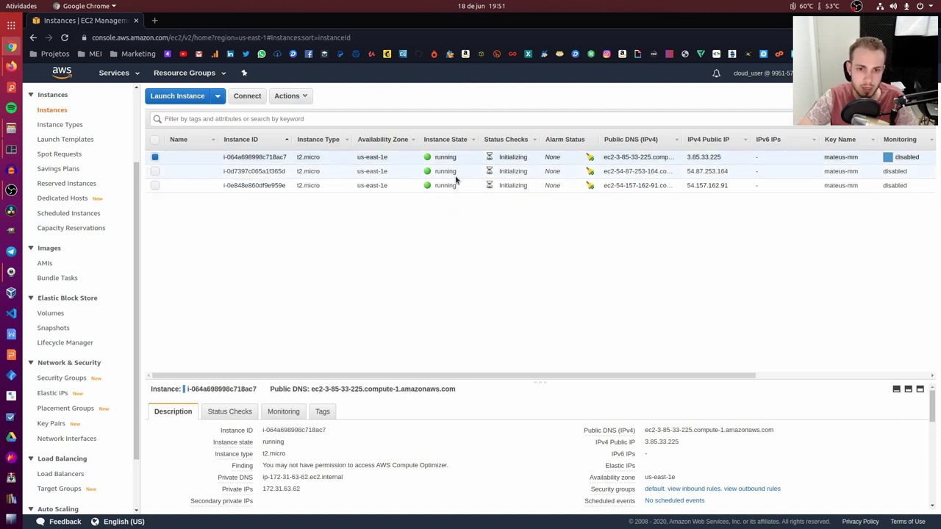
click(457, 175)
double_click(280, 488)
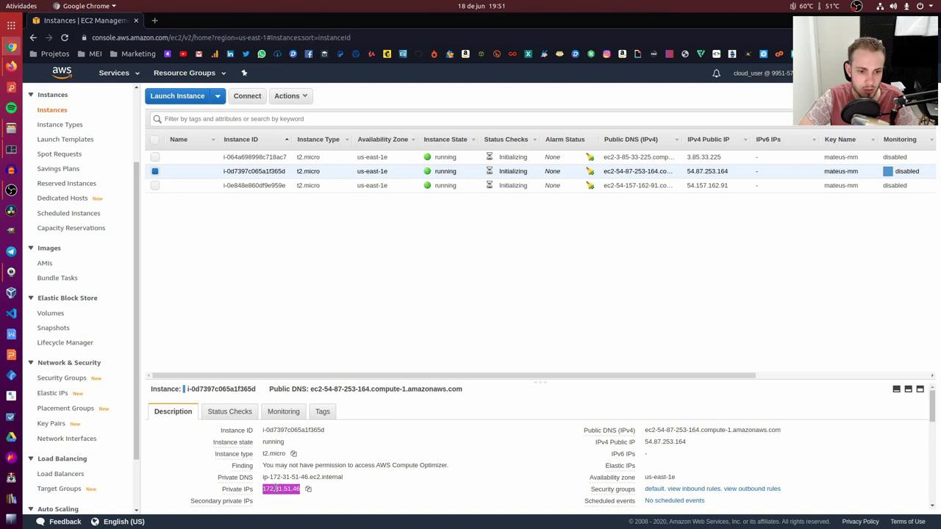
key(alt+Tab)
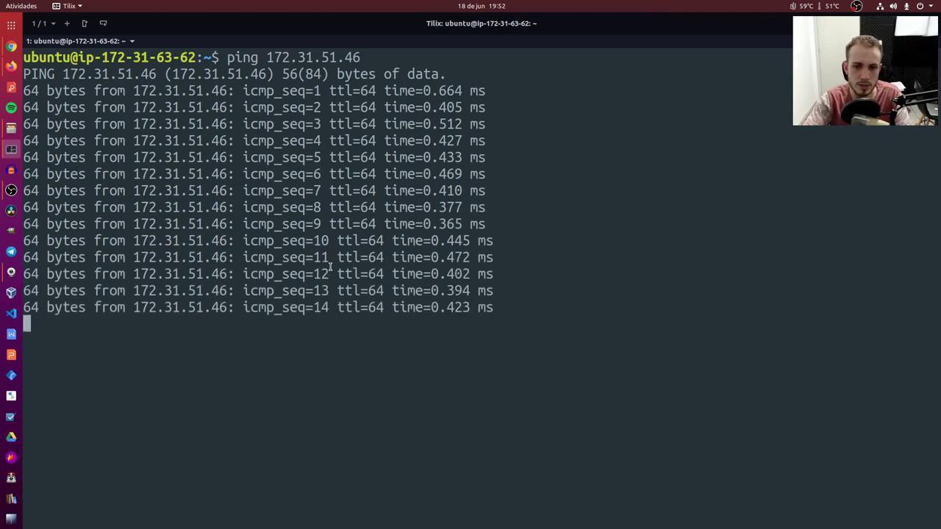
key(ctrl+c)
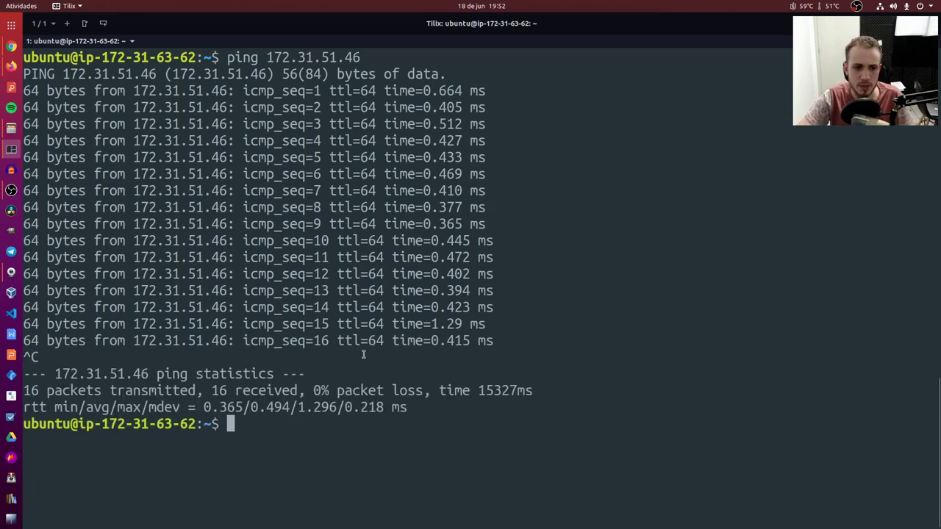
key(alt+Tab)
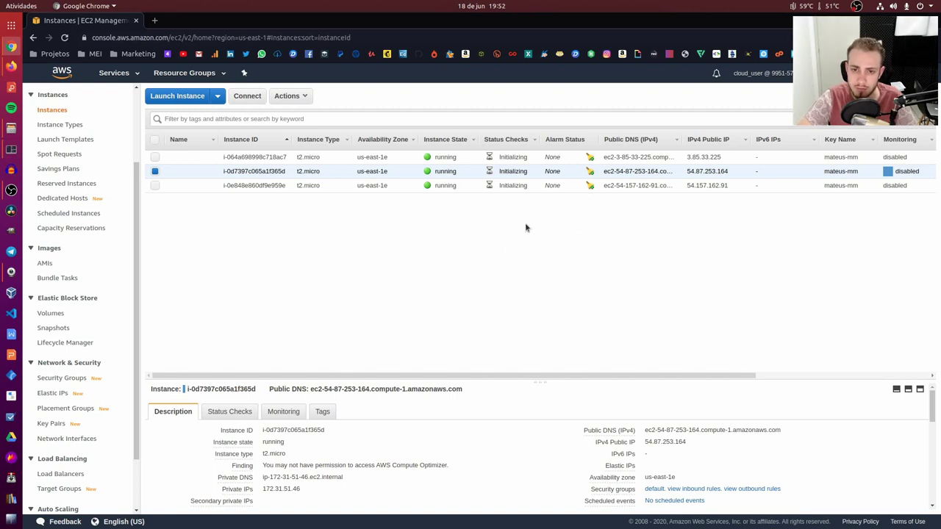